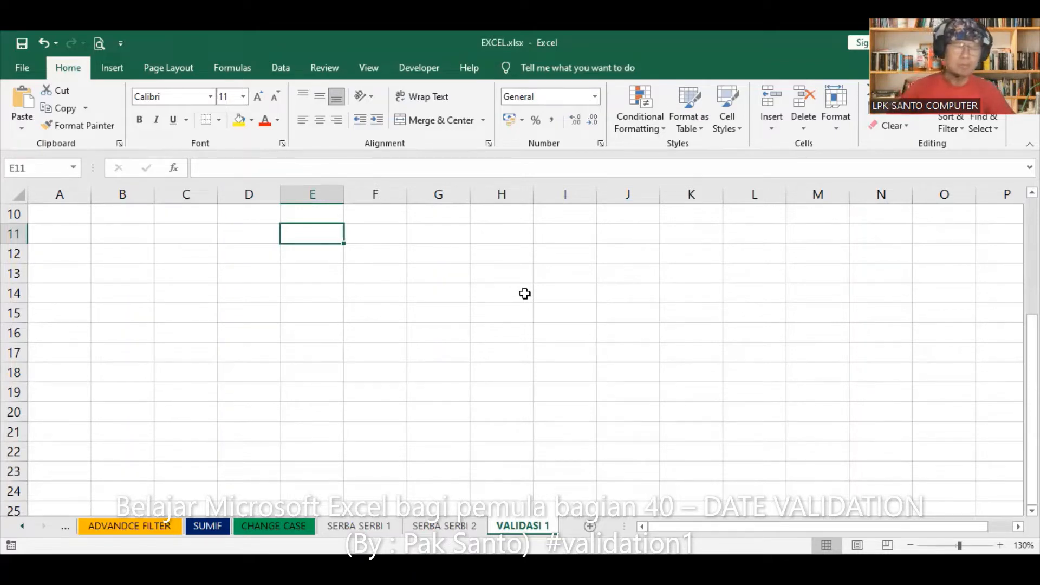
Step: Enter the headers No. Urut, Tanggal and Keterangan in E11:G11 and fit column G's width to its text
type("nO")
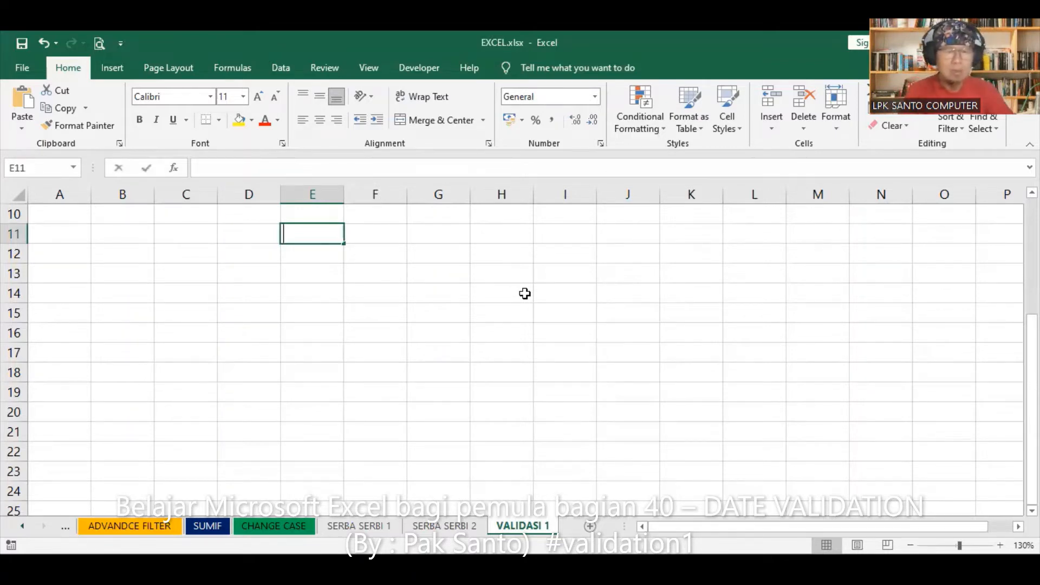
type(". ")
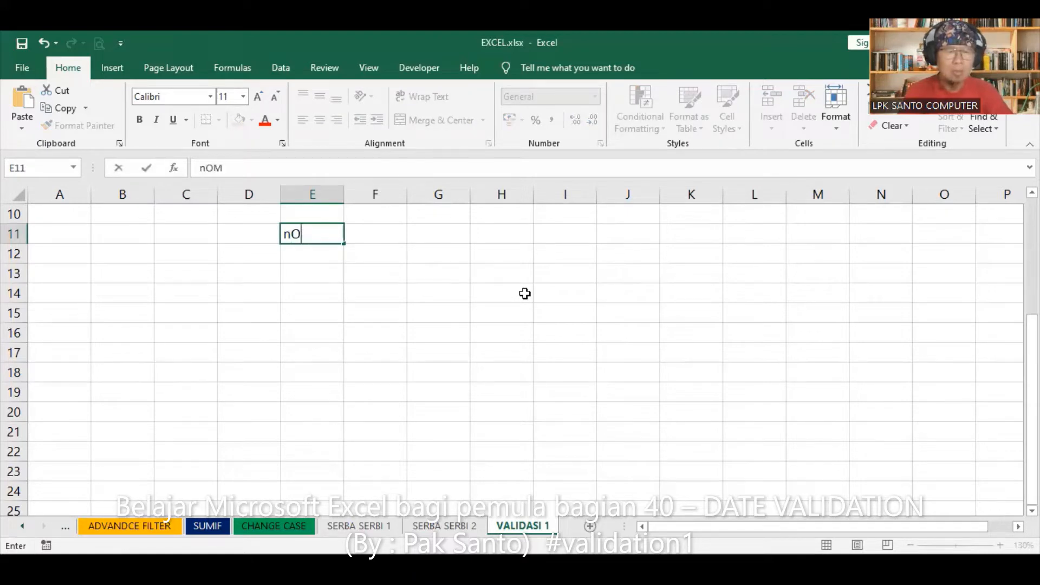
type("Urut")
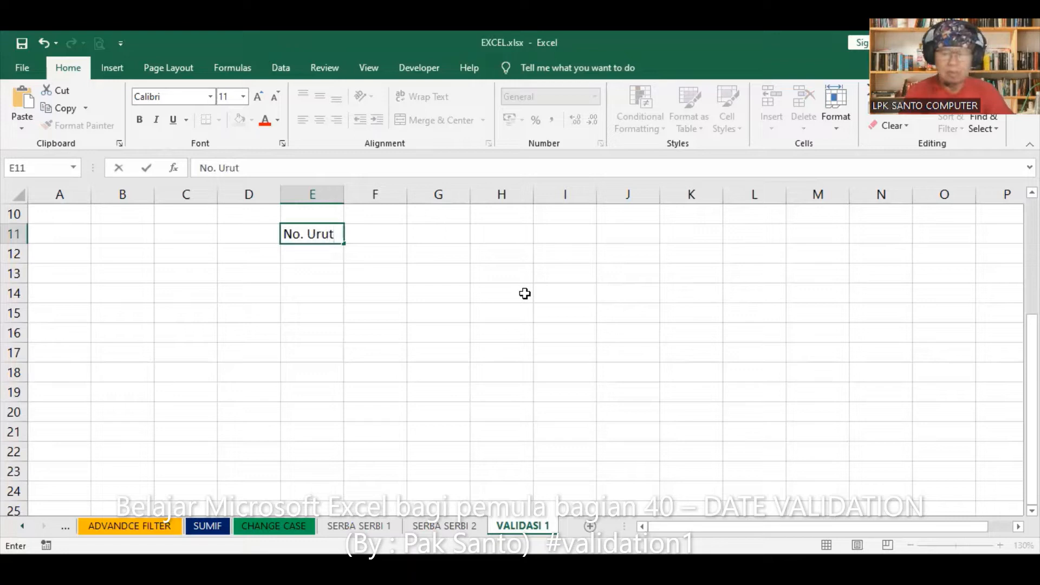
key("Tab")
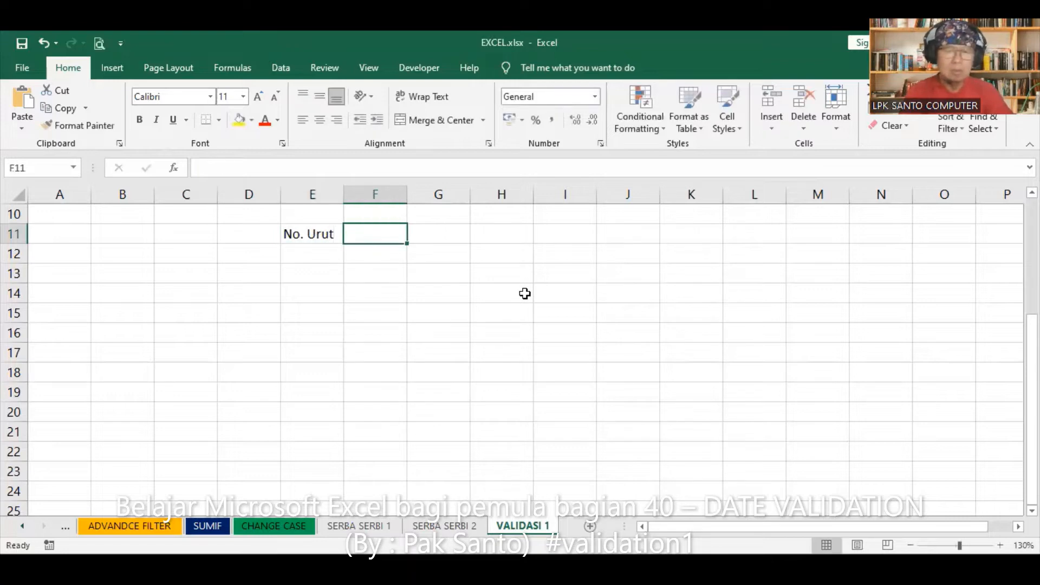
type("Tanggal")
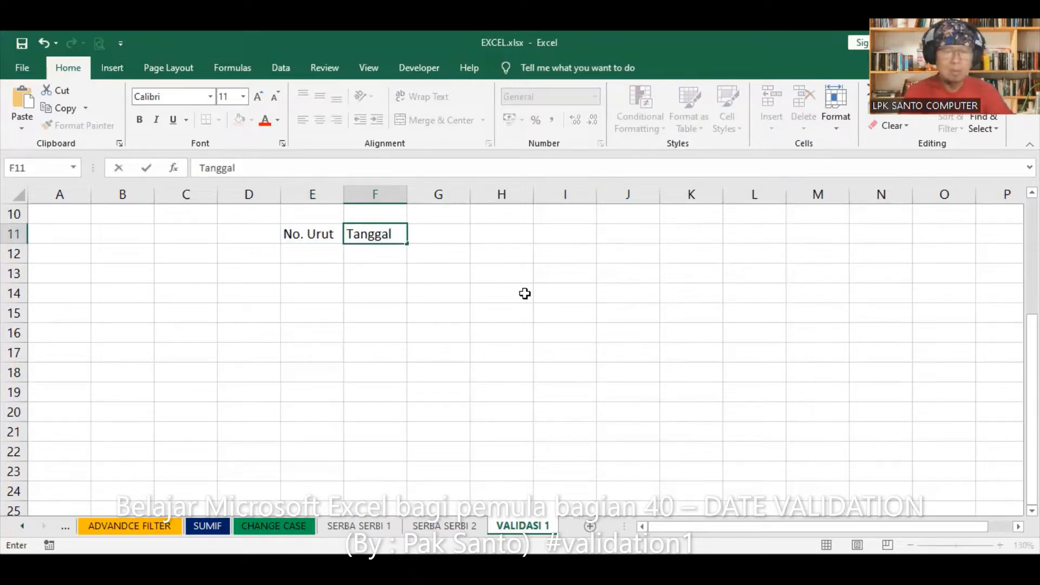
key("Tab")
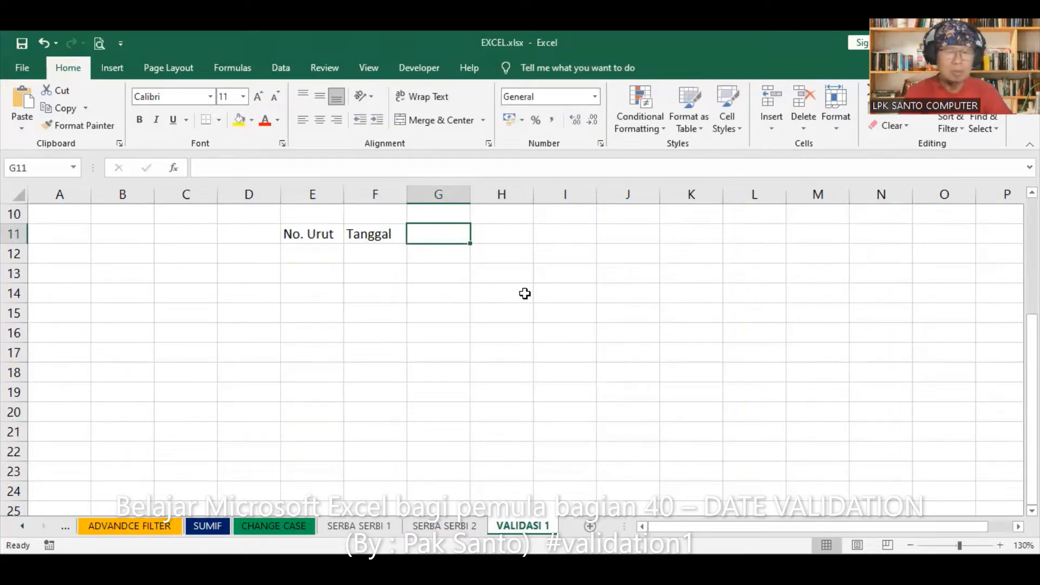
type("Keterangan")
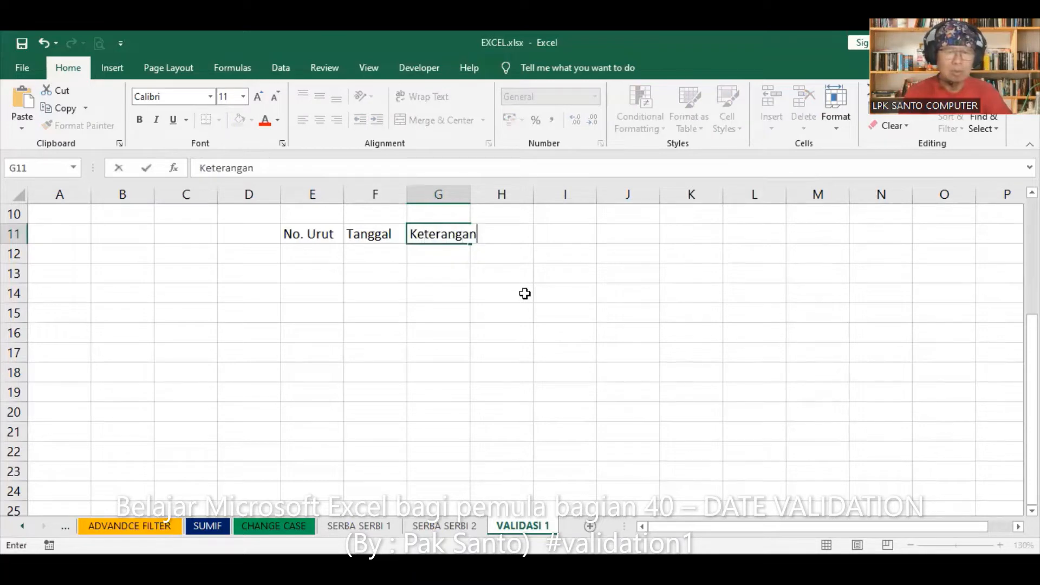
key("Return")
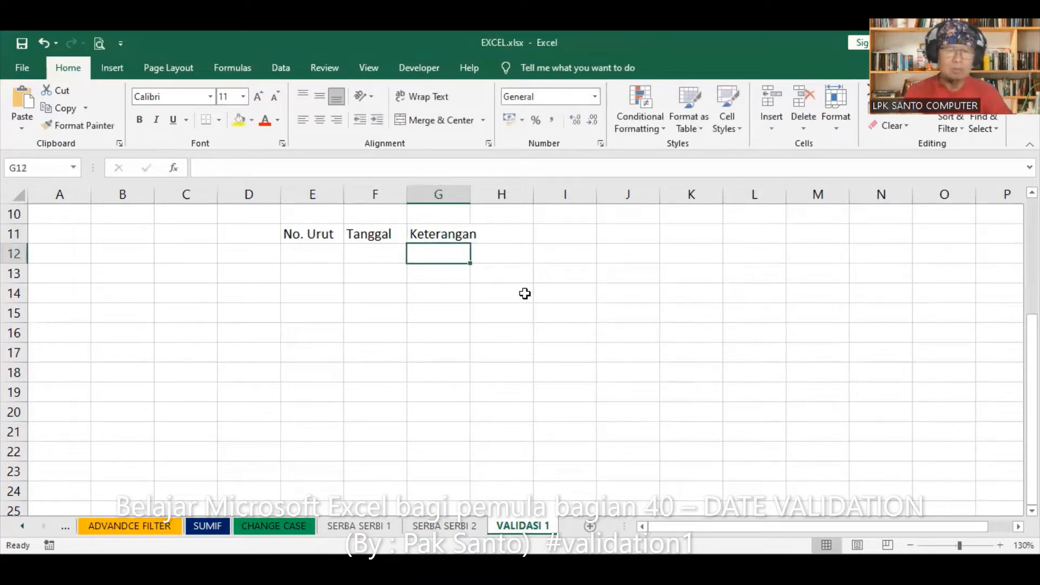
double_click(475, 194)
Step: Apply all borders to the table range E11:G23
left_click(318, 233)
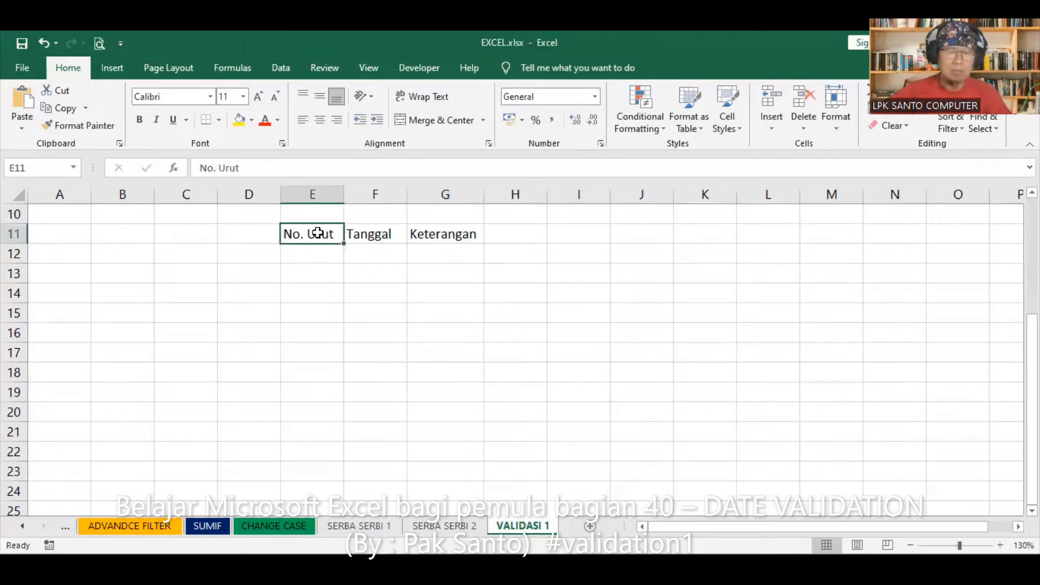
left_click(467, 463, "shift")
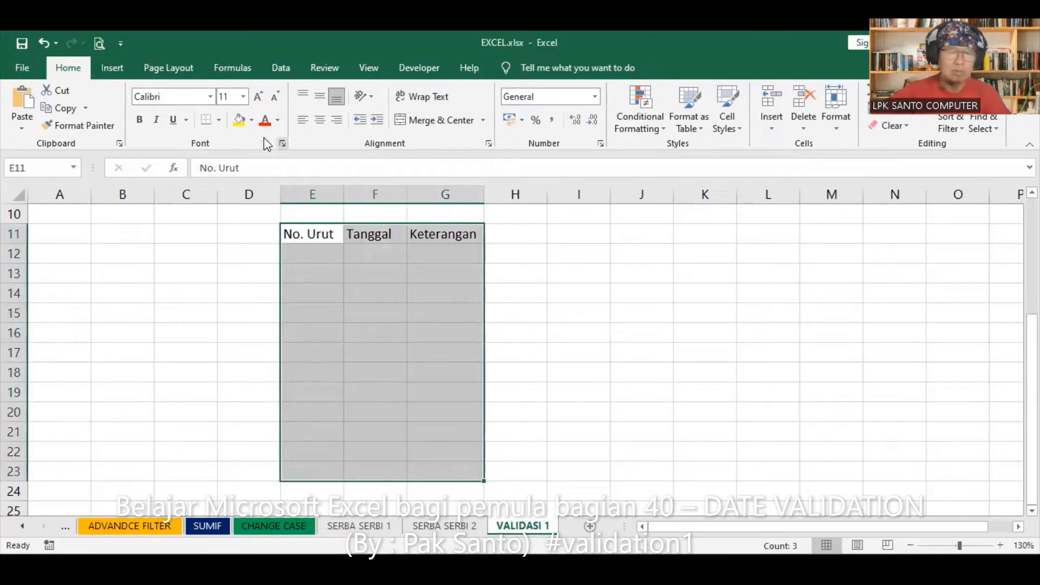
left_click(220, 120)
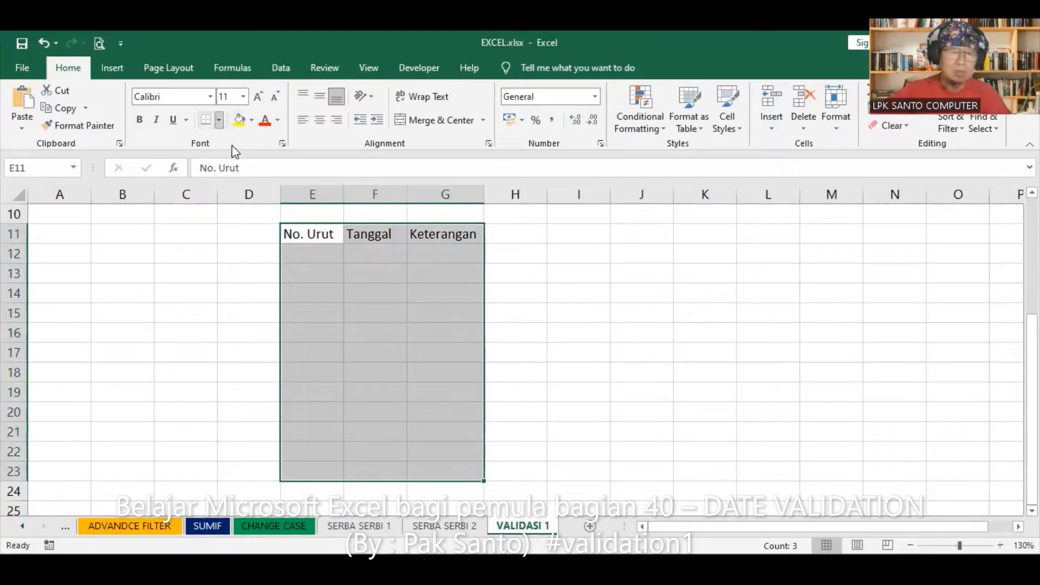
left_click(239, 252)
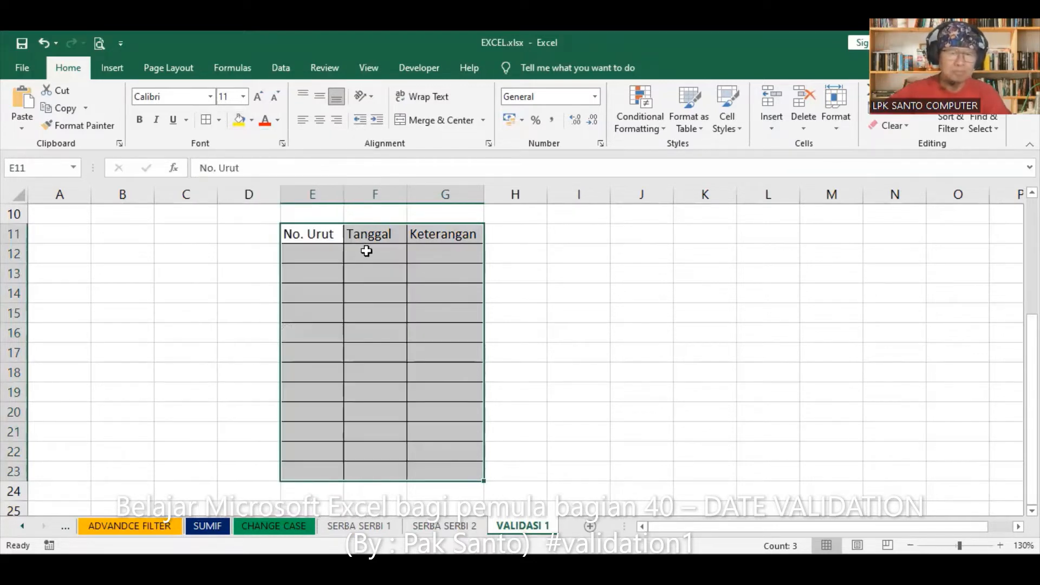
Step: Number the No. Urut column from 1 to 12 in E12:E23 and centre the numbers
left_click(333, 255)
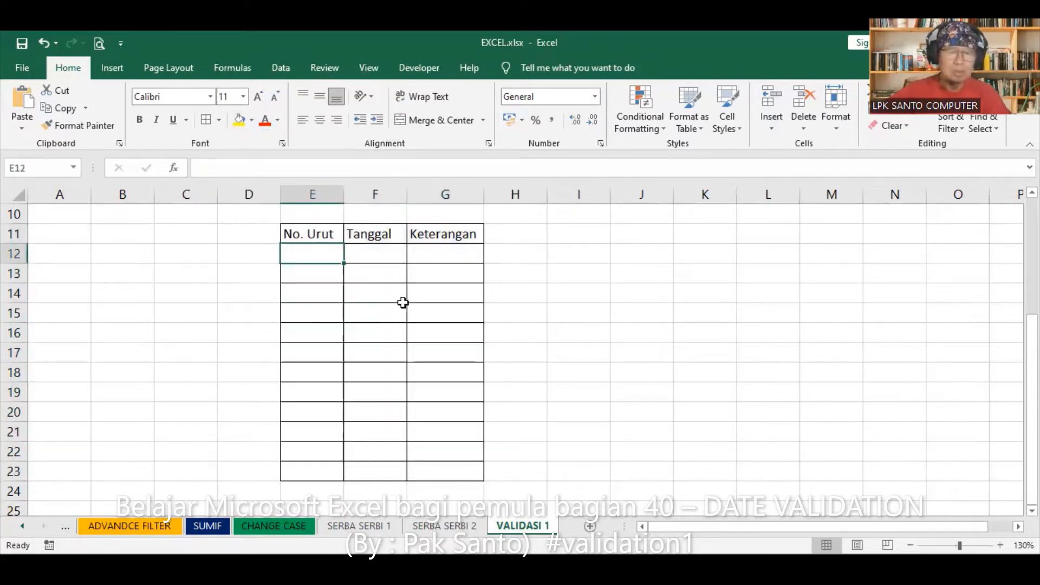
type("1")
key("Return")
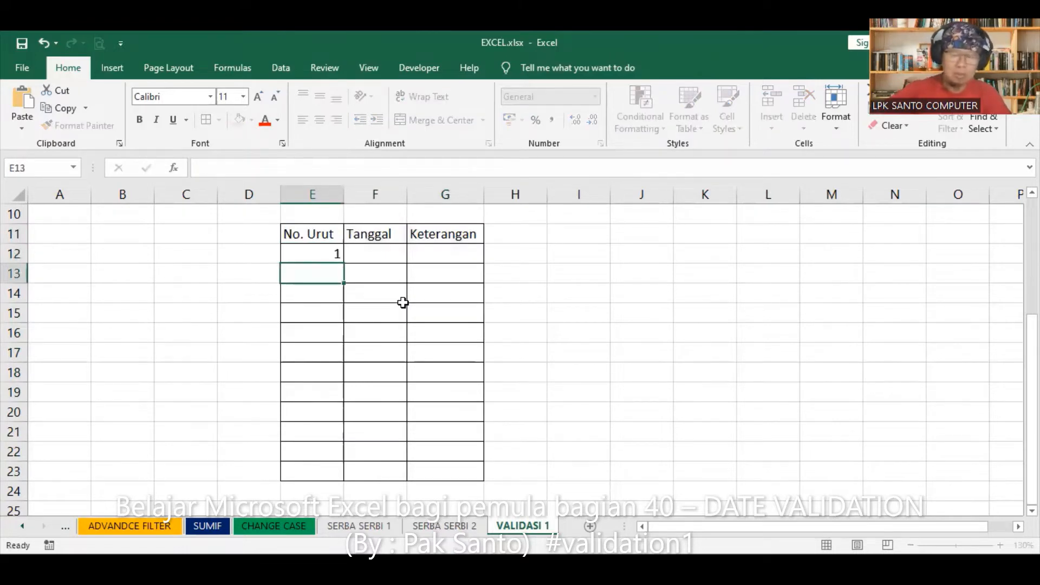
type("2")
key("Return")
left_click_drag(318, 255, 369, 461)
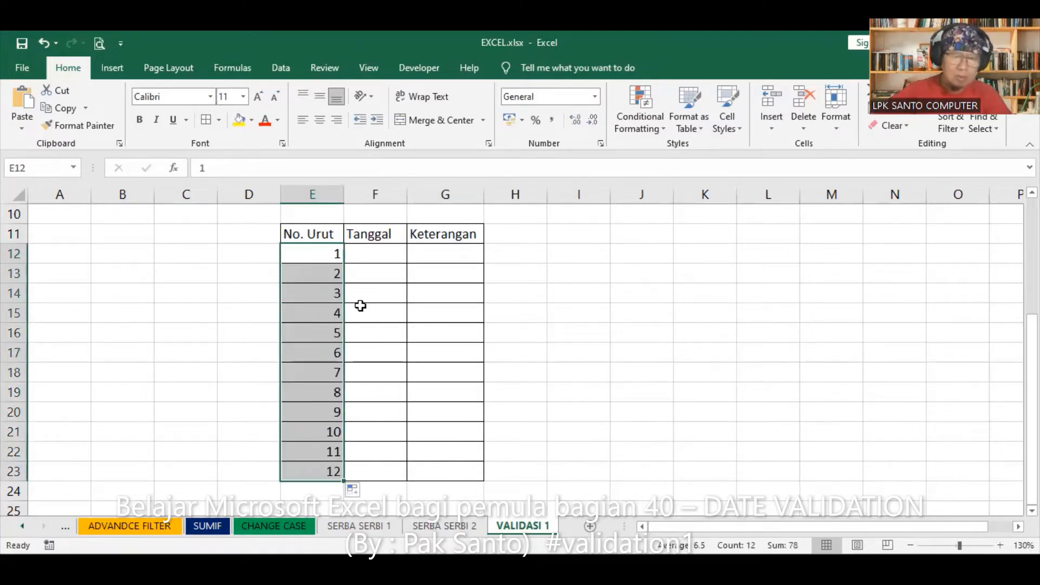
left_click(320, 119)
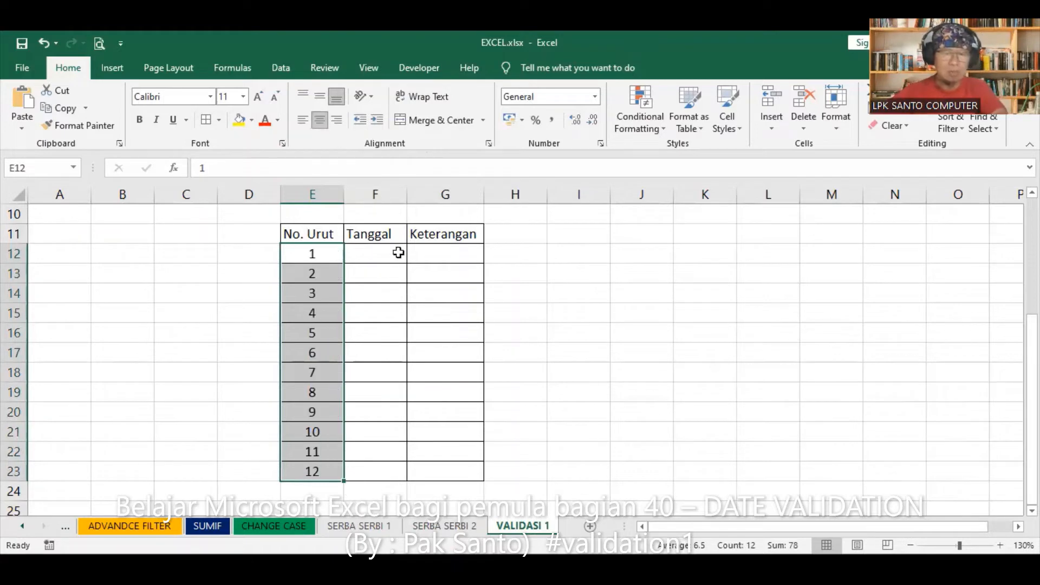
Step: Fill the empty Tanggal cells F12:F23 with yellow
left_click(387, 256)
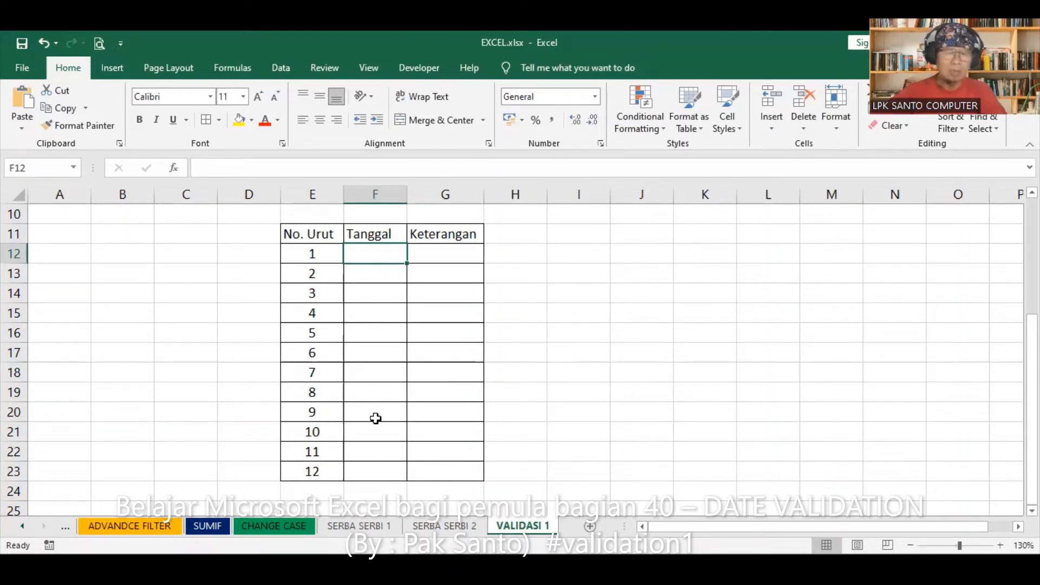
left_click(372, 469, "shift")
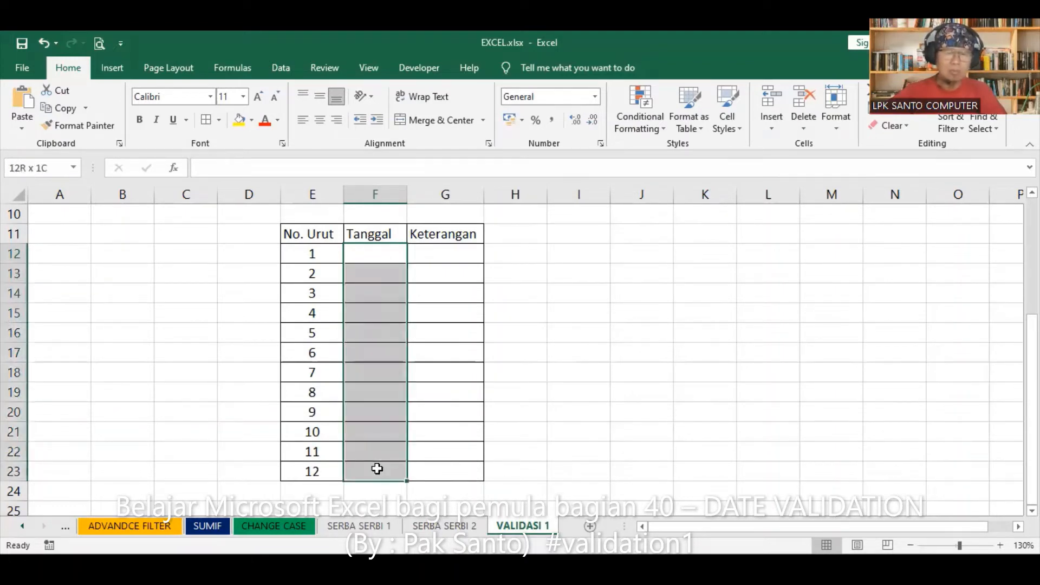
left_click(384, 254)
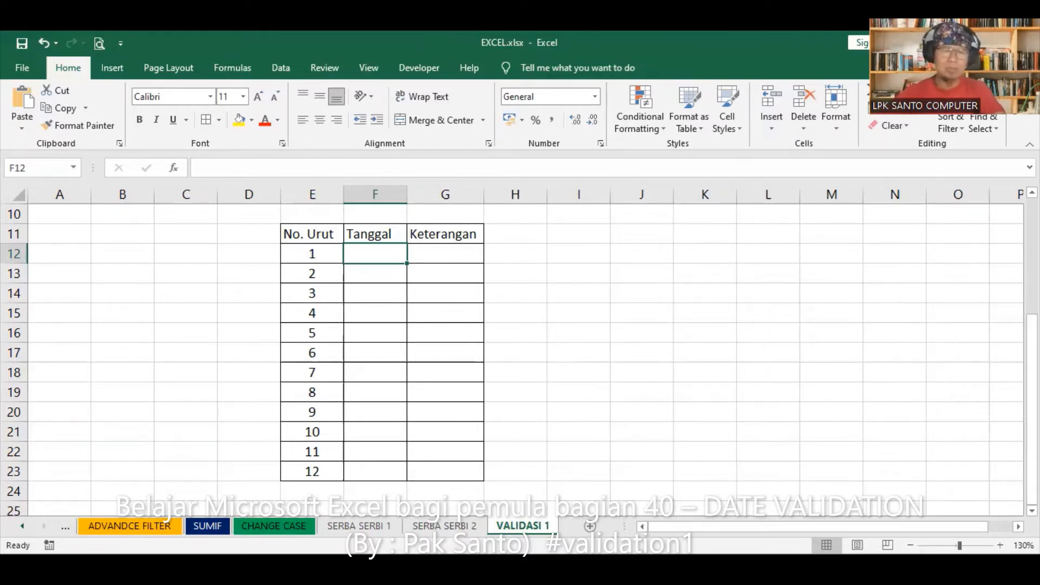
left_click(400, 466, "shift")
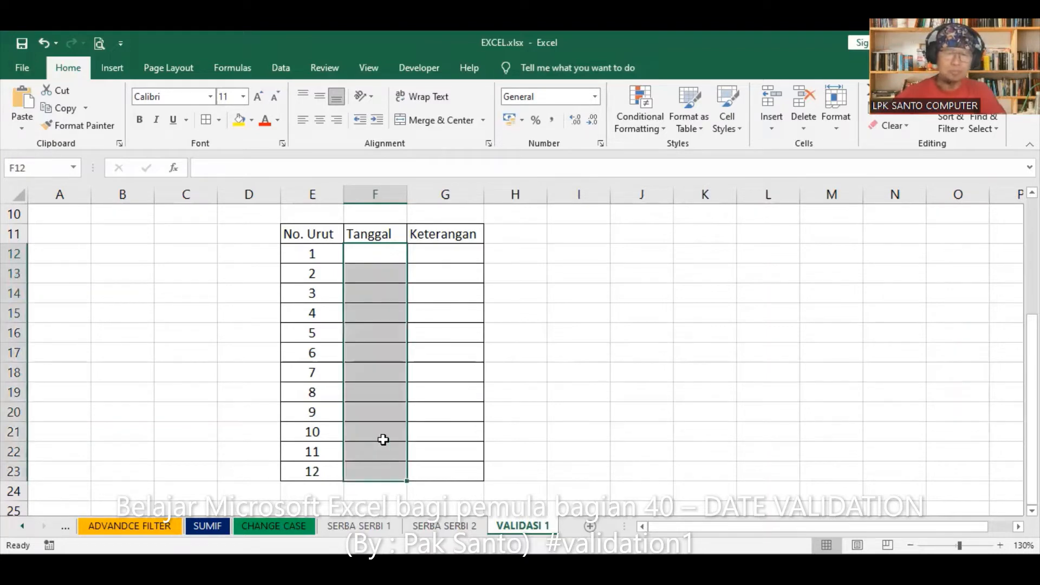
left_click(239, 120)
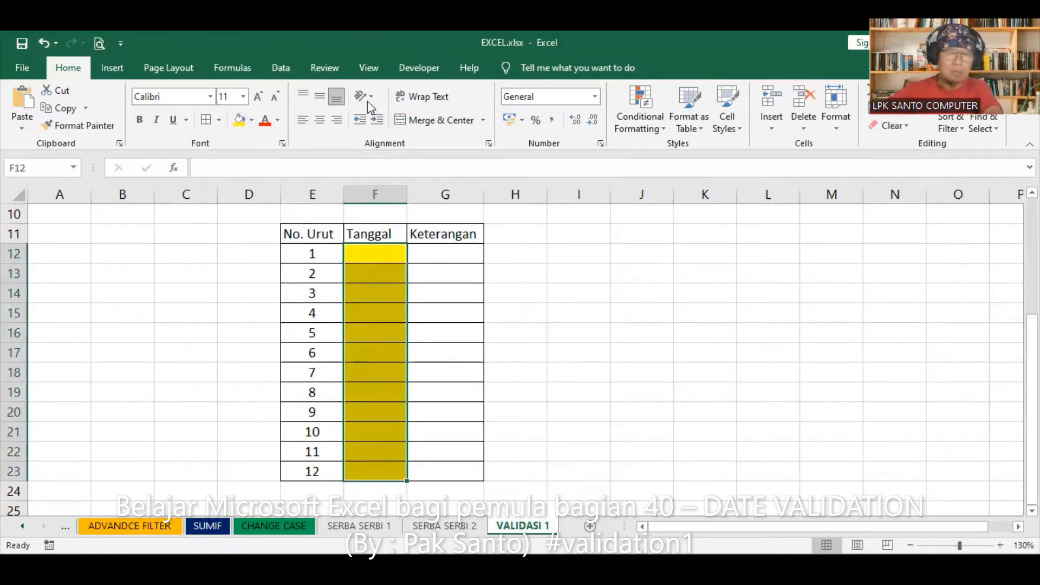
Step: Start a data validation rule for F12:F23 that allows Date values with the between condition
left_click(283, 71)
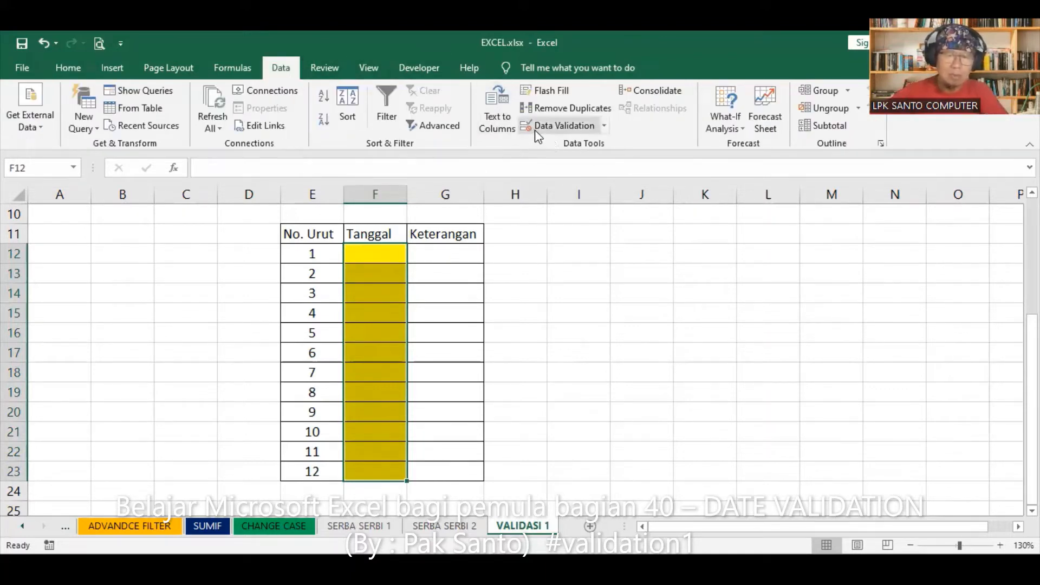
left_click(568, 128)
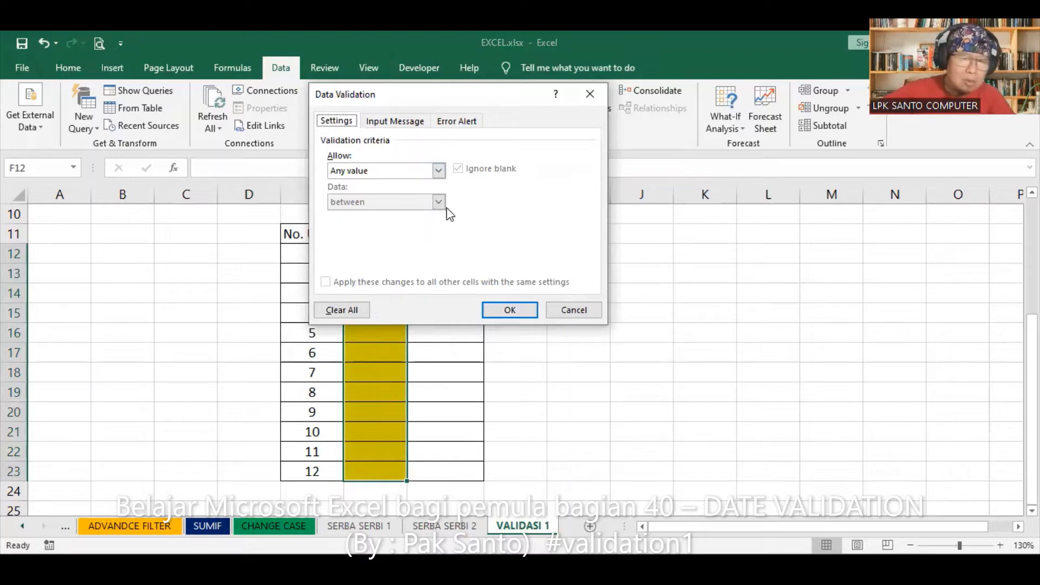
left_click(439, 172)
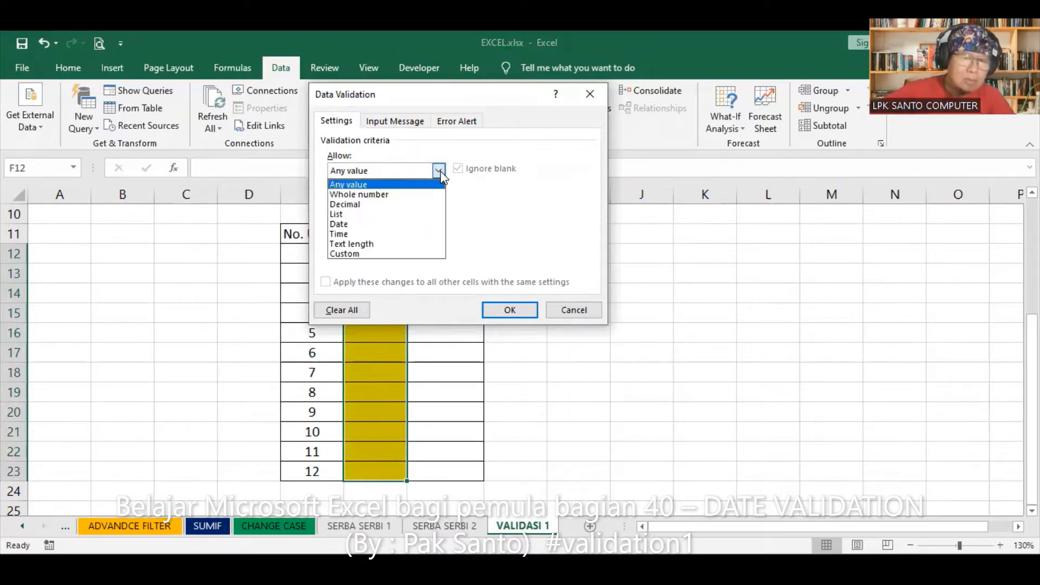
left_click(363, 224)
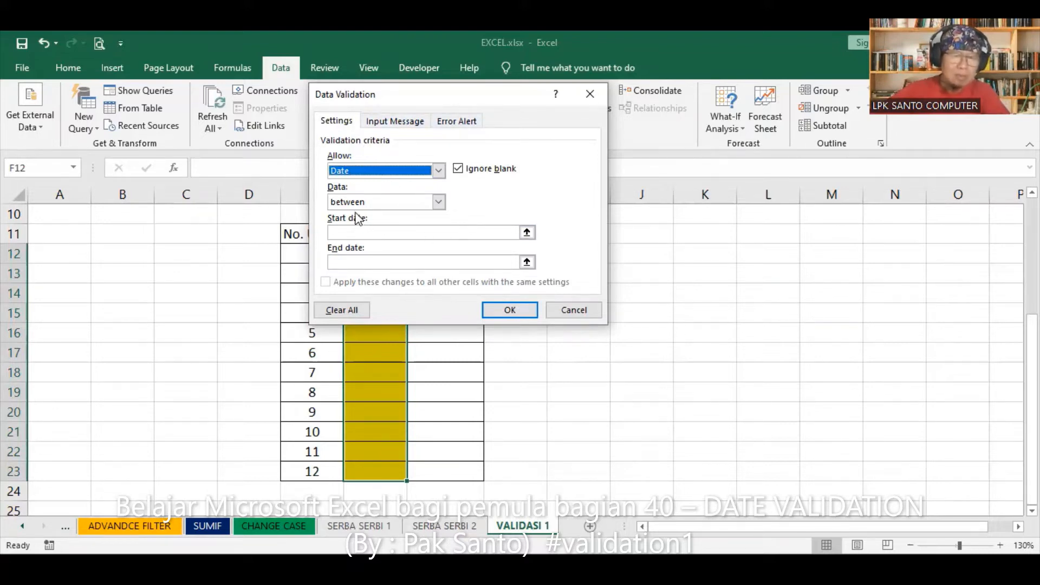
left_click(438, 203)
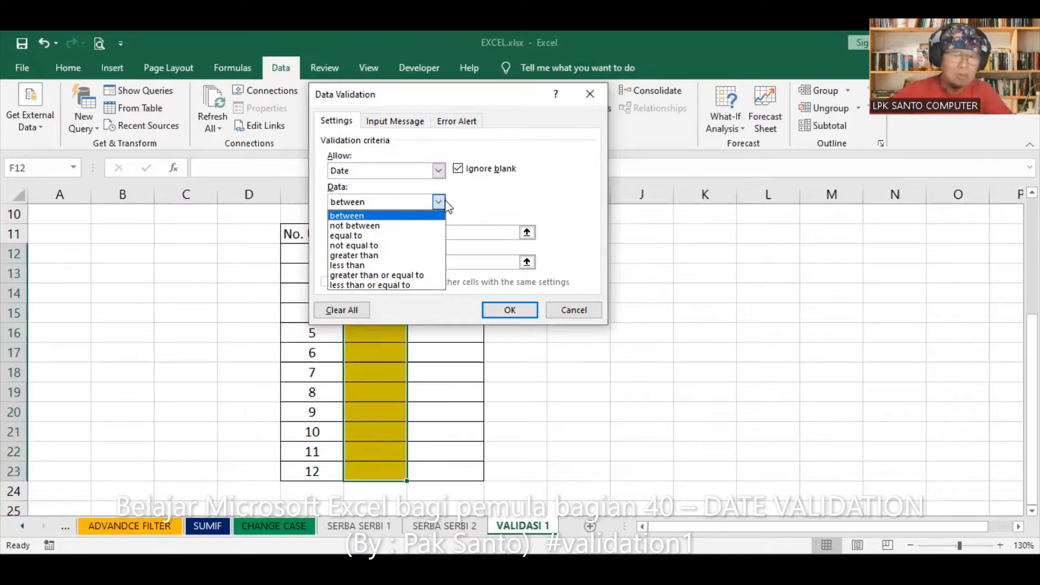
left_click(388, 217)
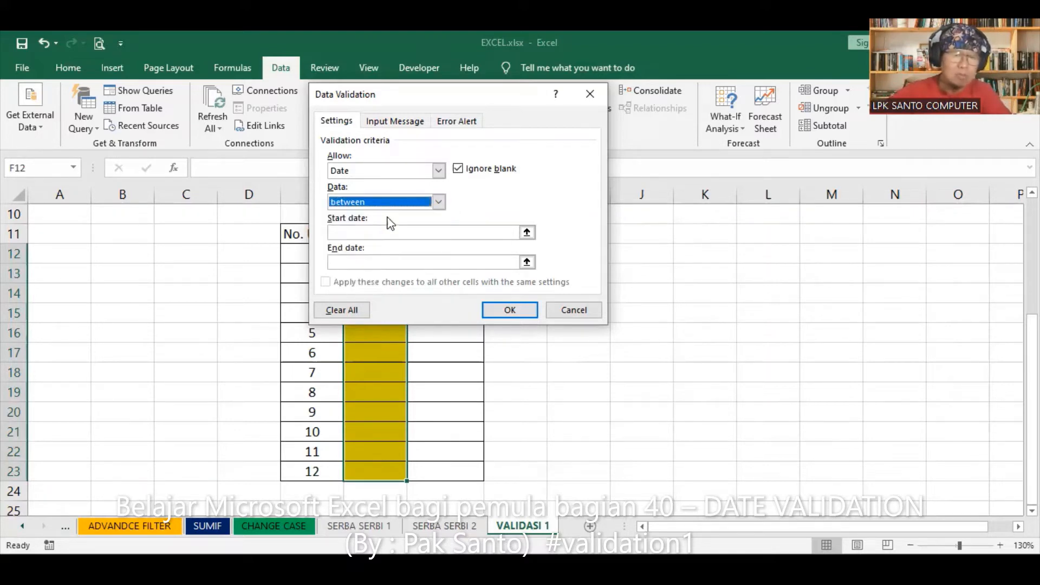
Step: Set the validation rule's start date to 1/10/2022 and its end date to 31/10/2022
left_click(384, 234)
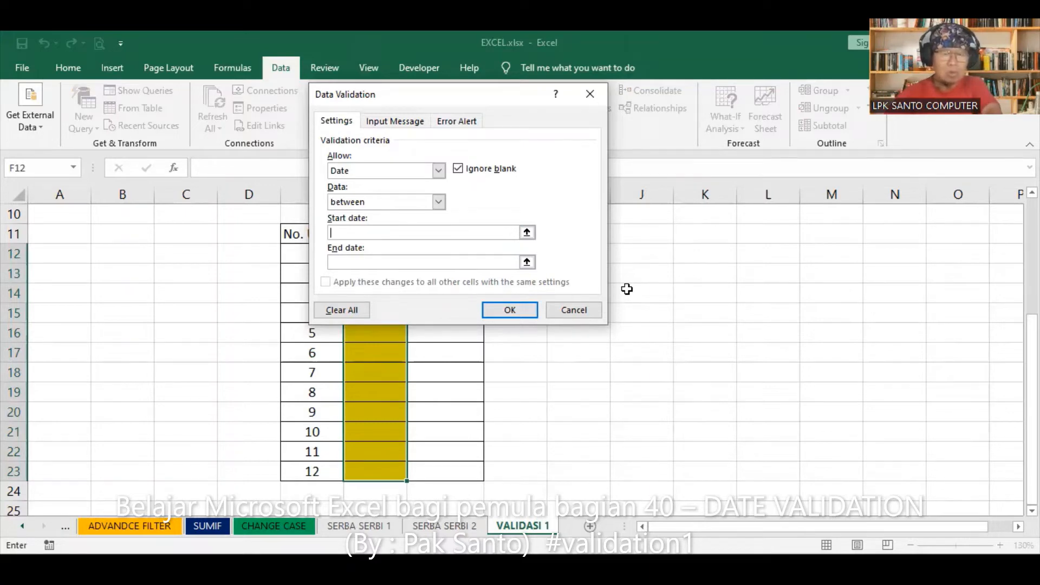
type("1")
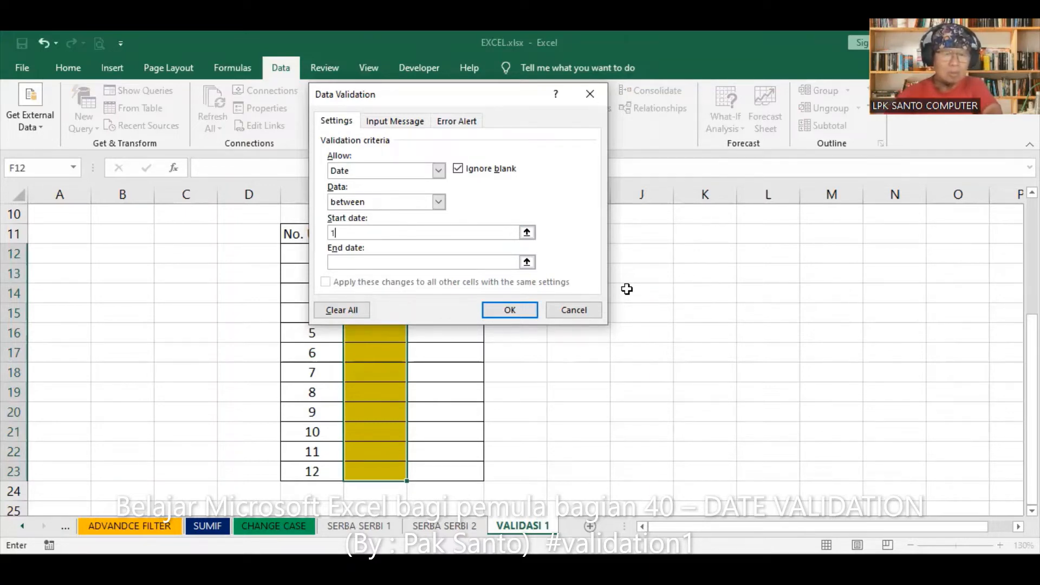
type("/10")
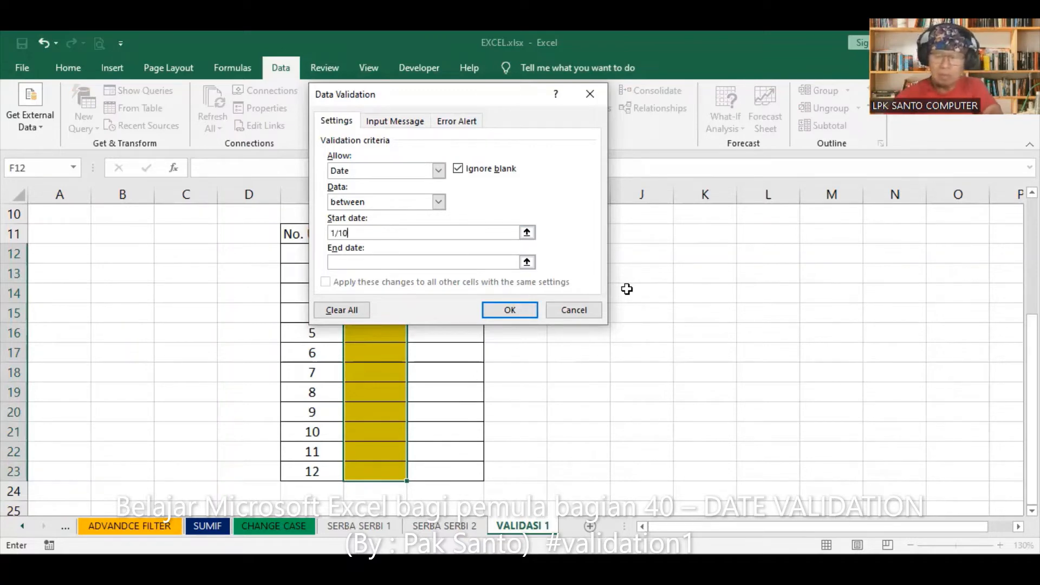
type("/2022")
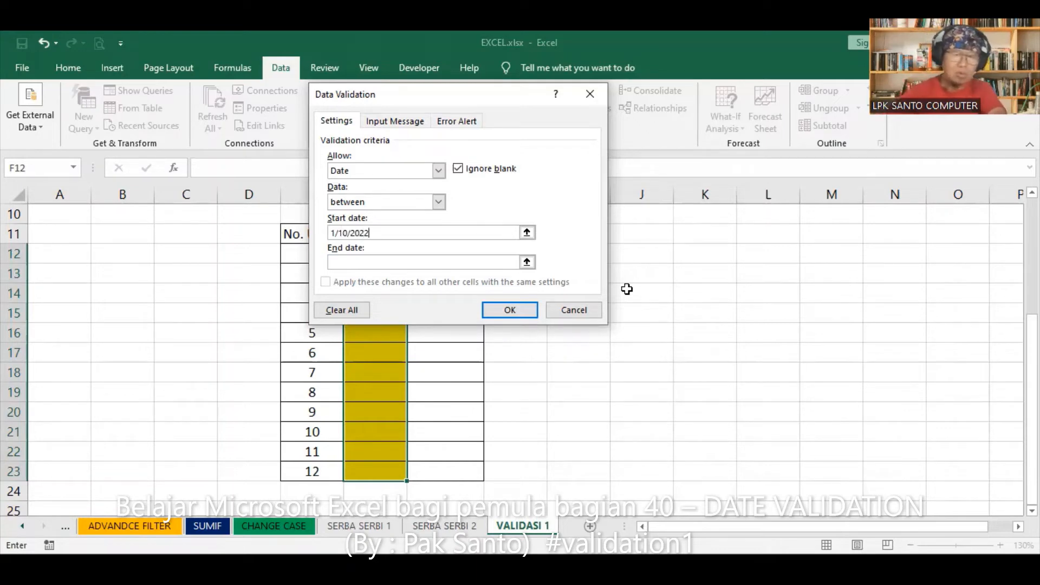
left_click(464, 264)
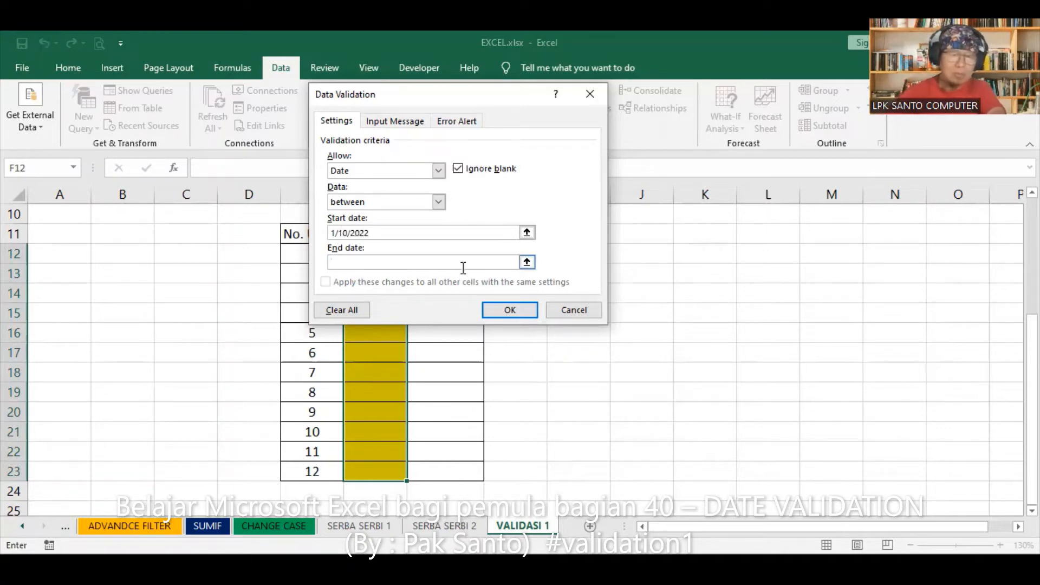
type("31")
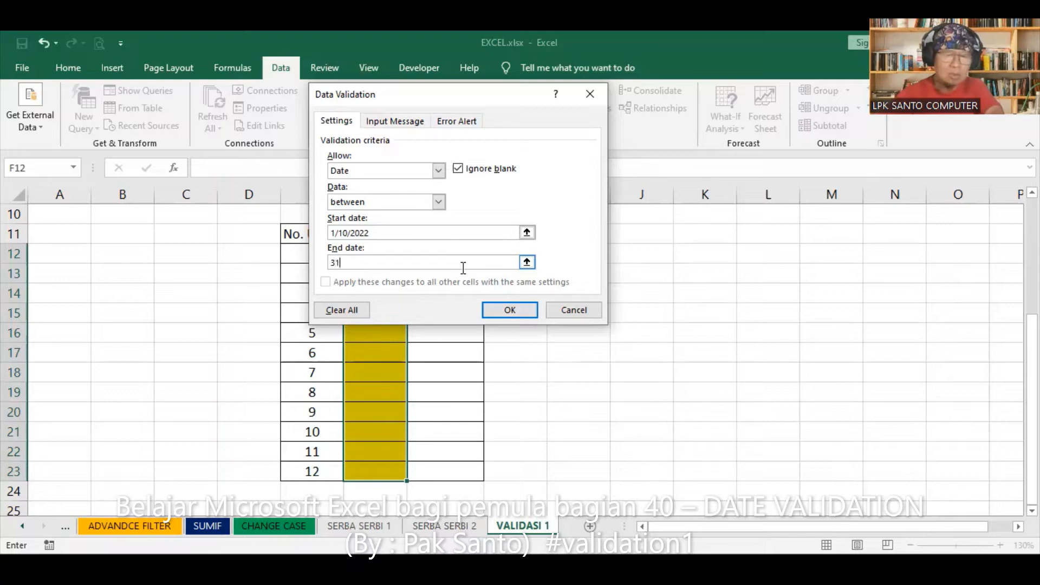
type("/10")
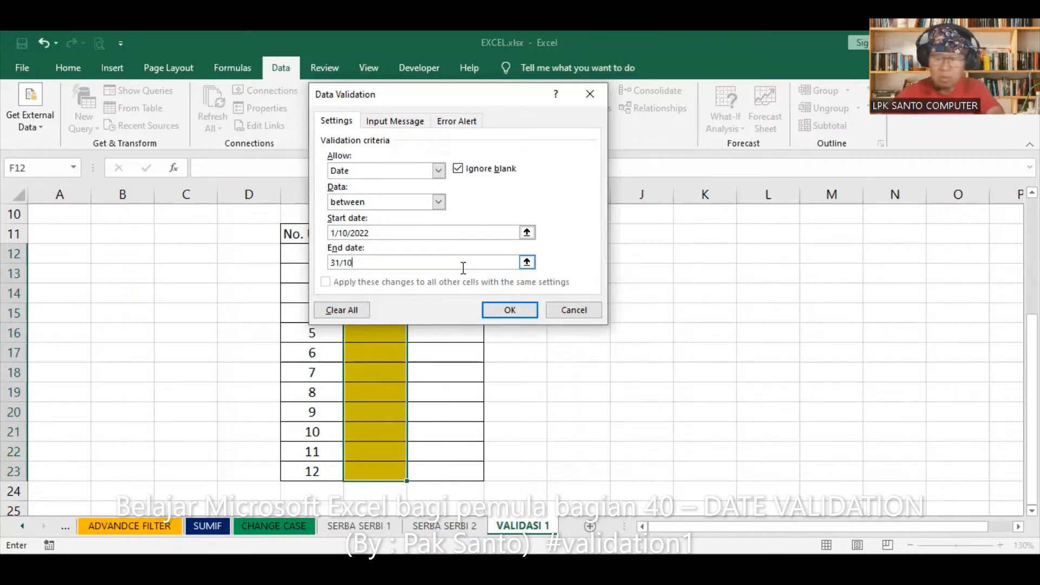
type("/2022")
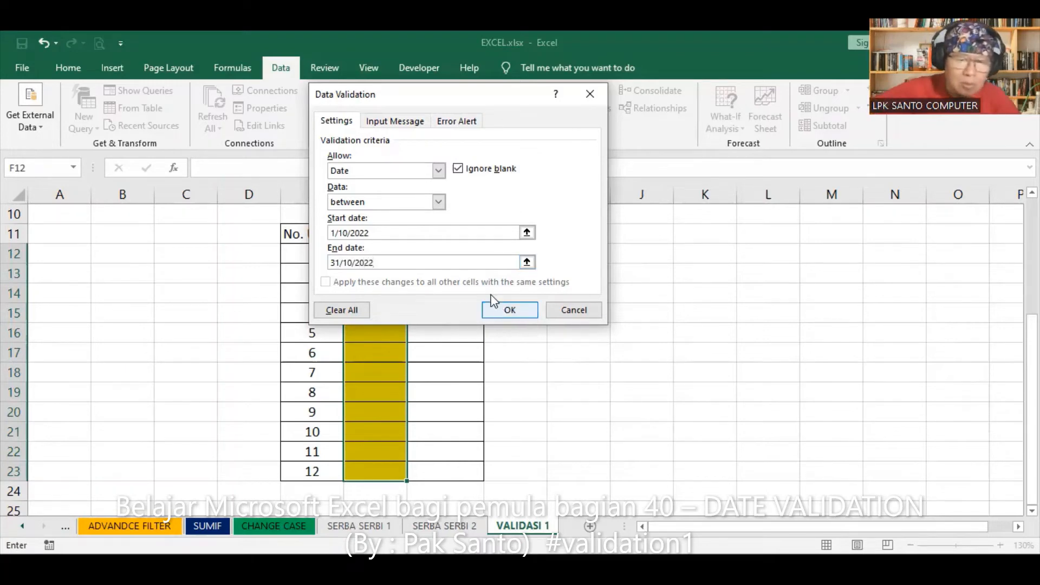
Step: Give the validation rule's input message the title "ISIKAN TANGGAL DENGAN BENAR !"
left_click(419, 124)
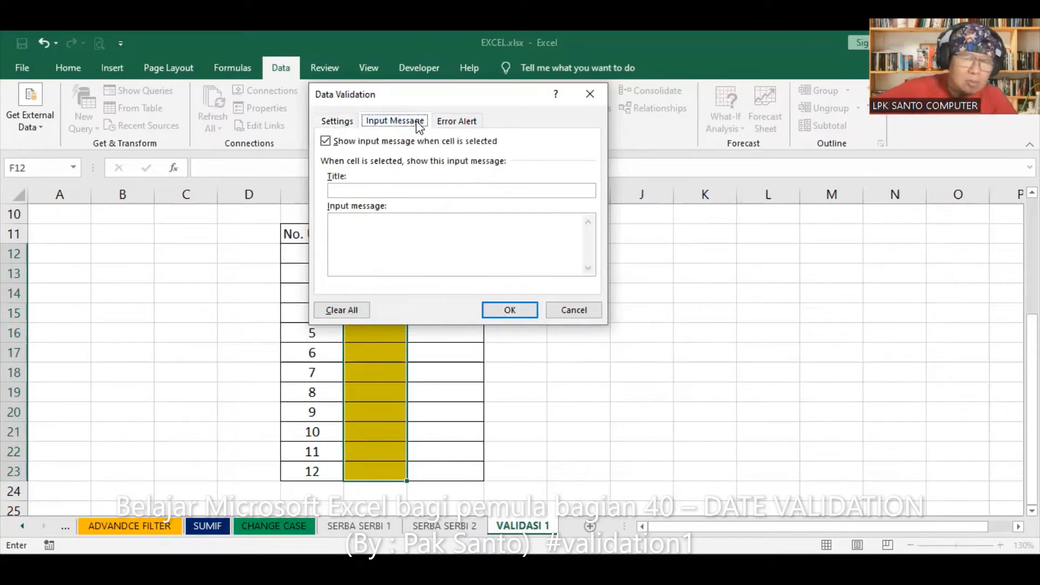
left_click(418, 188)
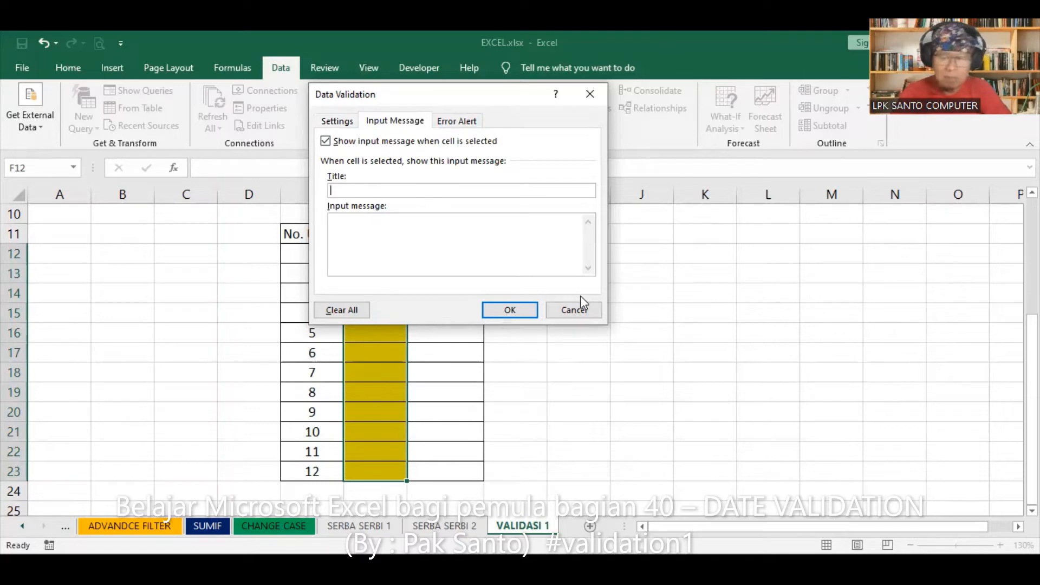
type("ISI")
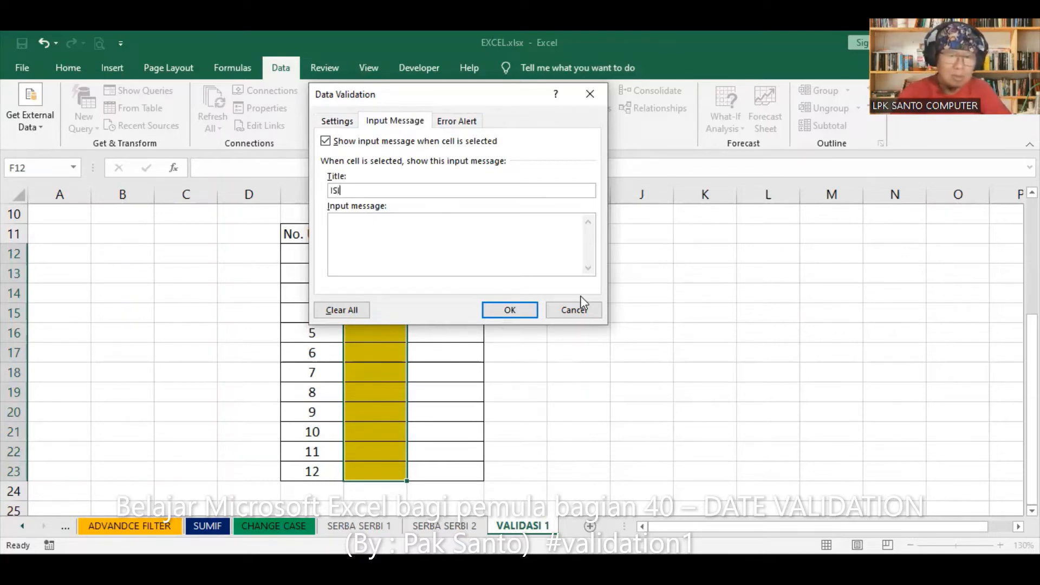
type("KAN T")
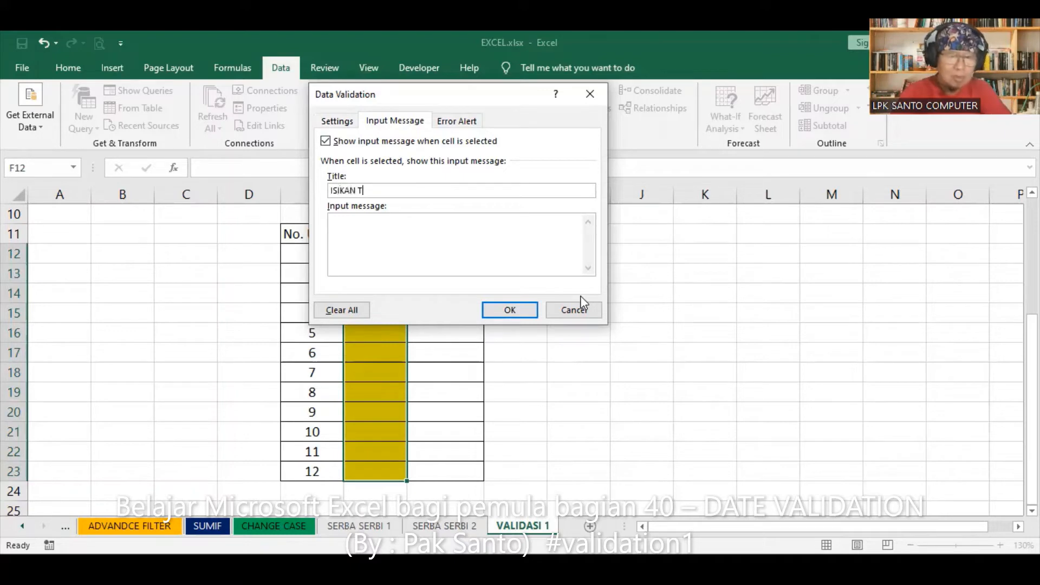
type("ANGGAL DENGAN ")
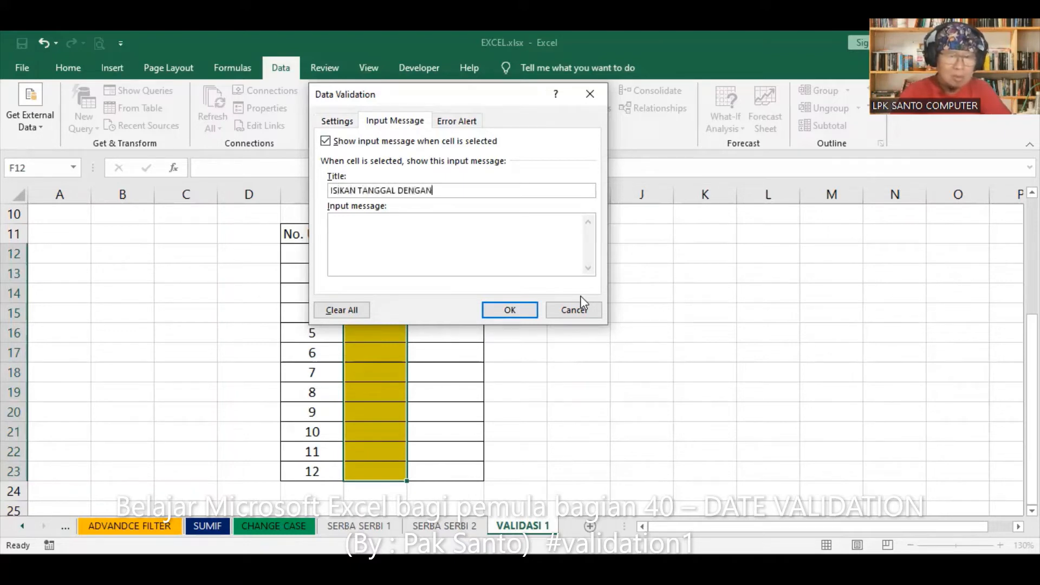
type("BENA")
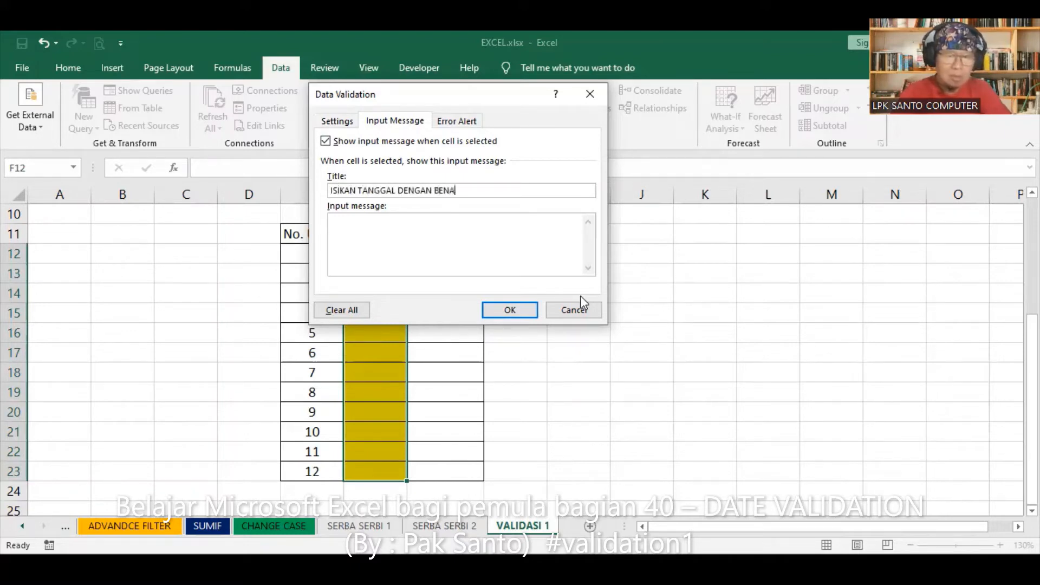
type("R, SES")
key("BackSpace")
key("BackSpace")
key("BackSpace")
key("BackSpace")
key("BackSpace")
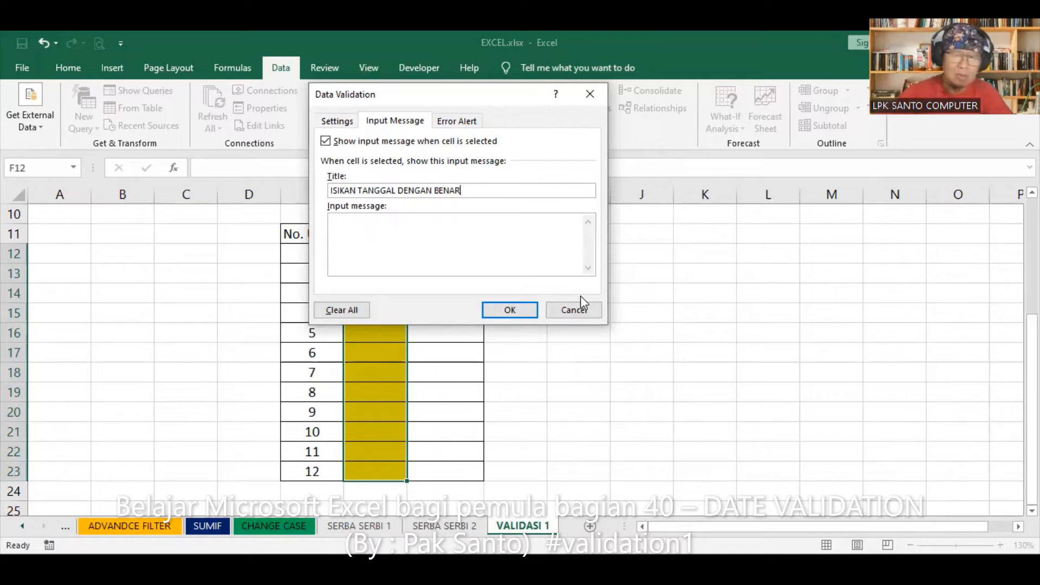
type("DAFA")
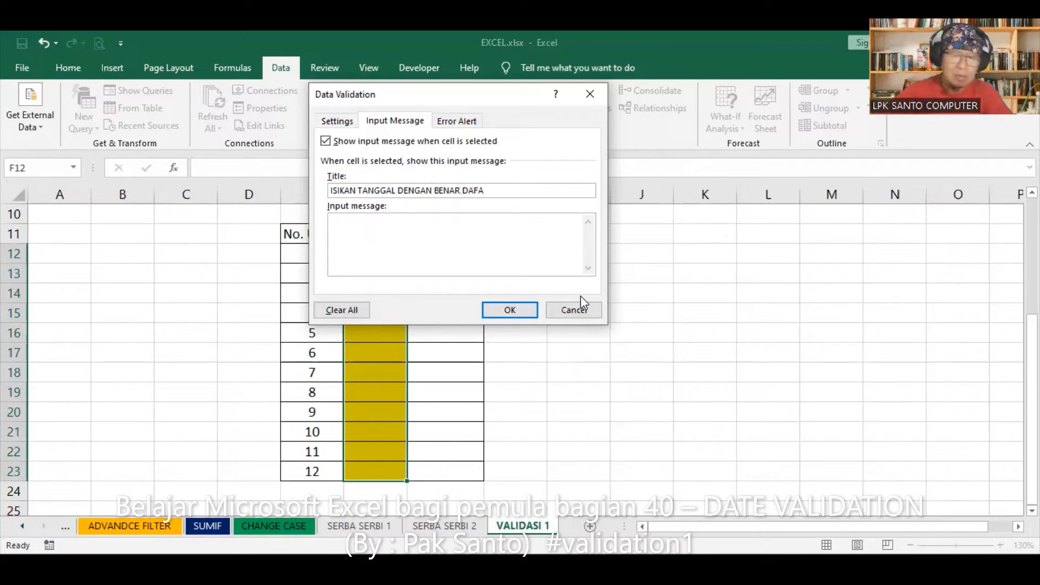
key("BackSpace")
key("BackSpace")
key("BackSpace")
key("BackSpace")
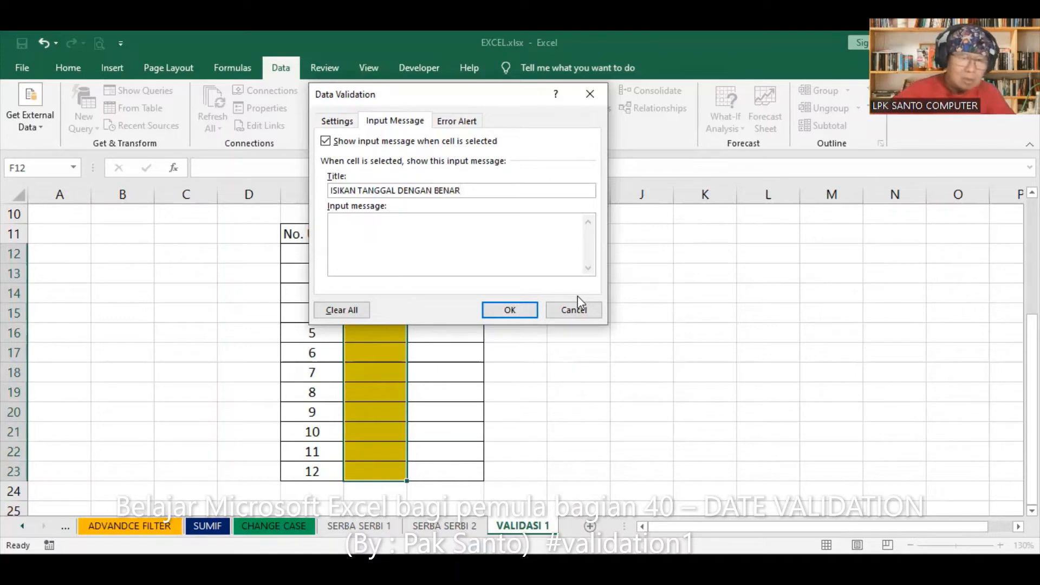
type("!")
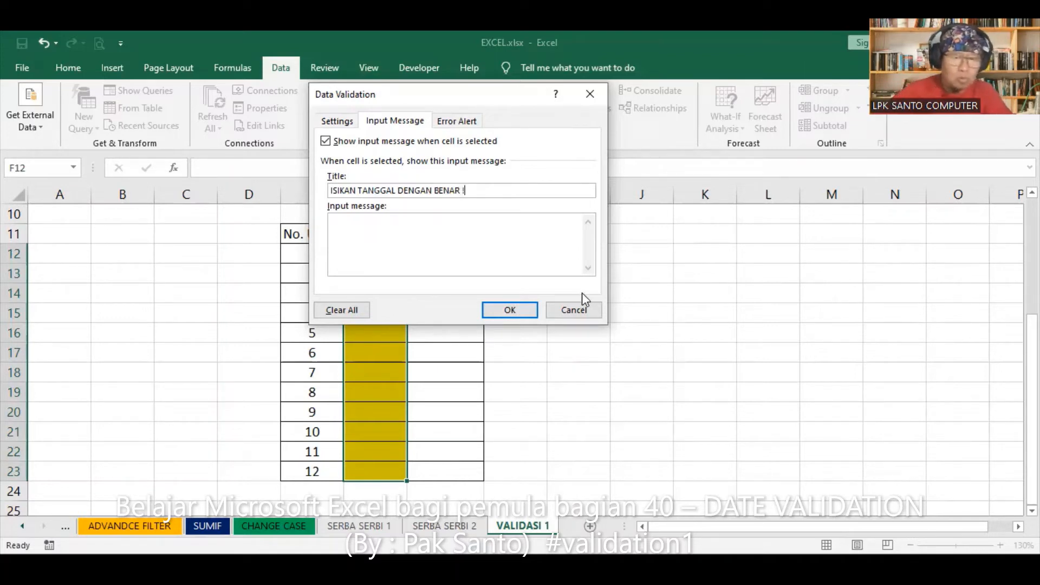
Step: Enter "FORMAT TG-BL-TH" as the input message text of the validation rule
left_click(431, 230)
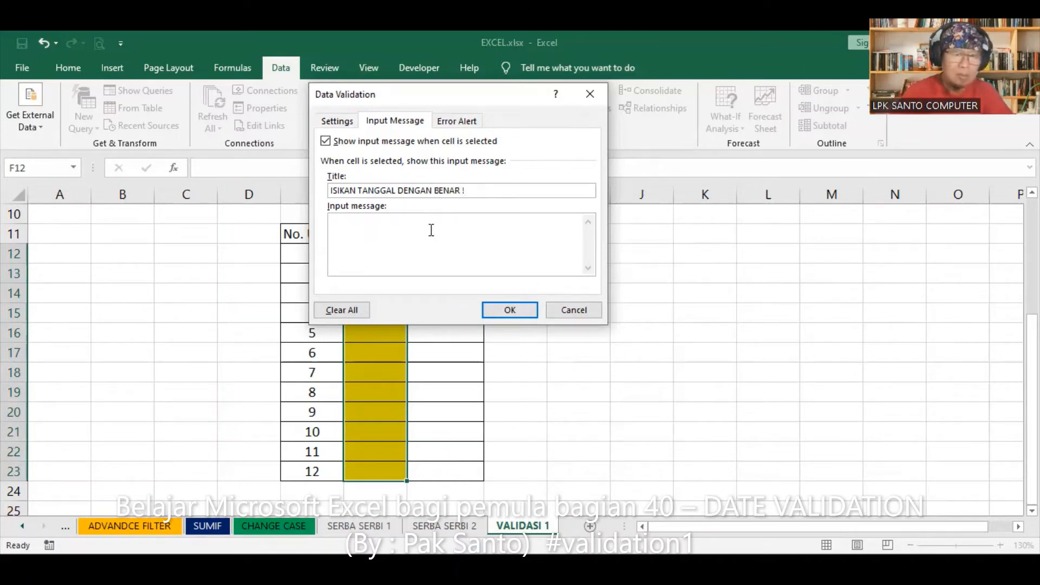
type("FORMAT")
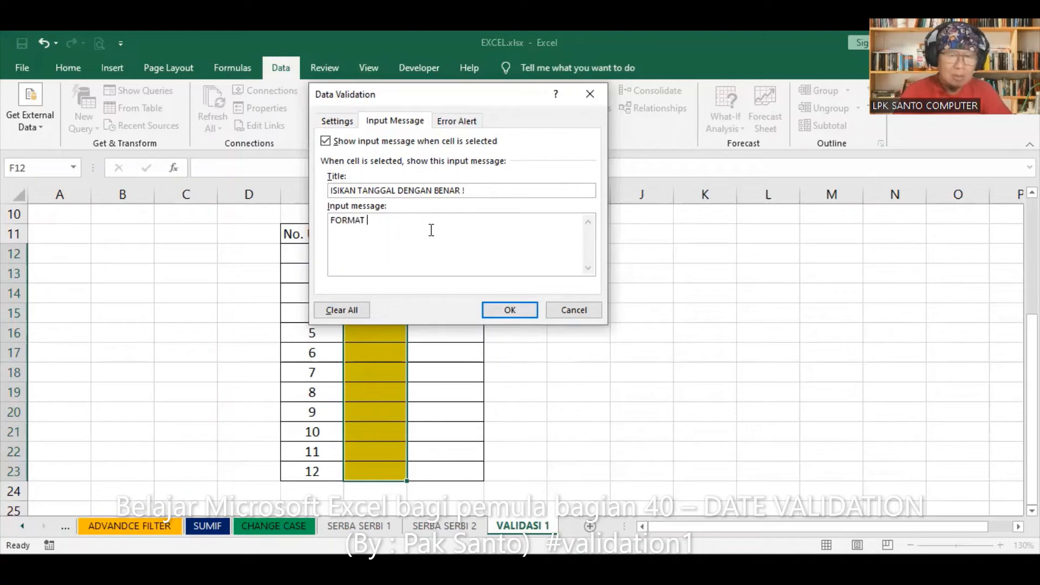
type("TANGGA")
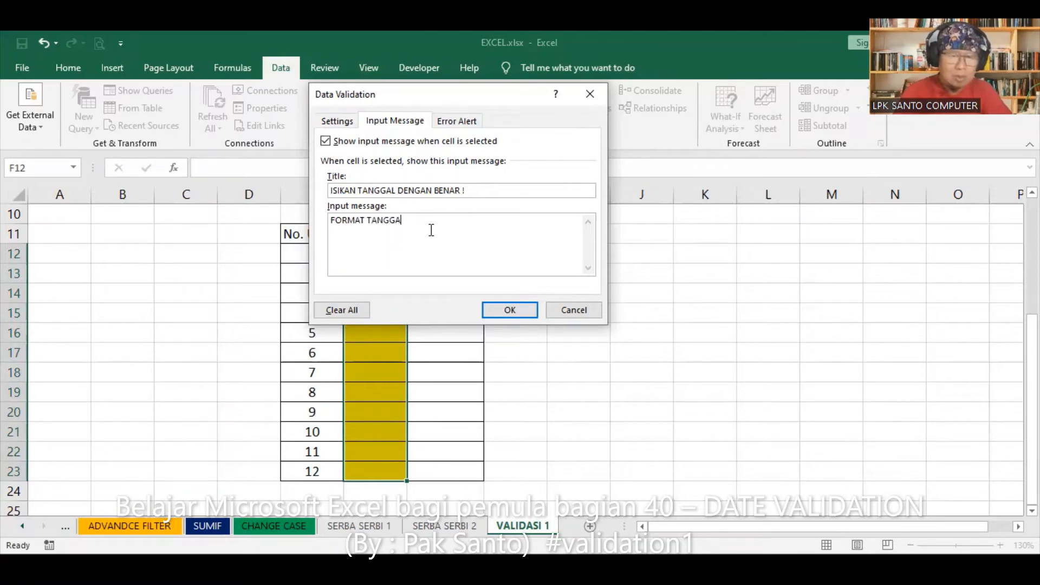
key("BackSpace")
key("BackSpace")
key("BackSpace")
key("BackSpace")
key("BackSpace")
type("G")
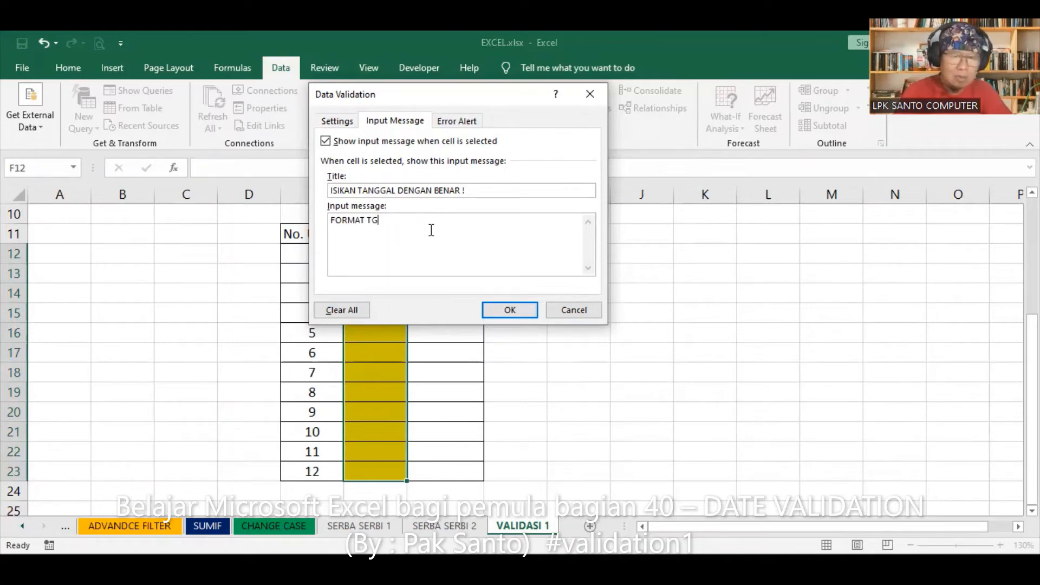
type("-")
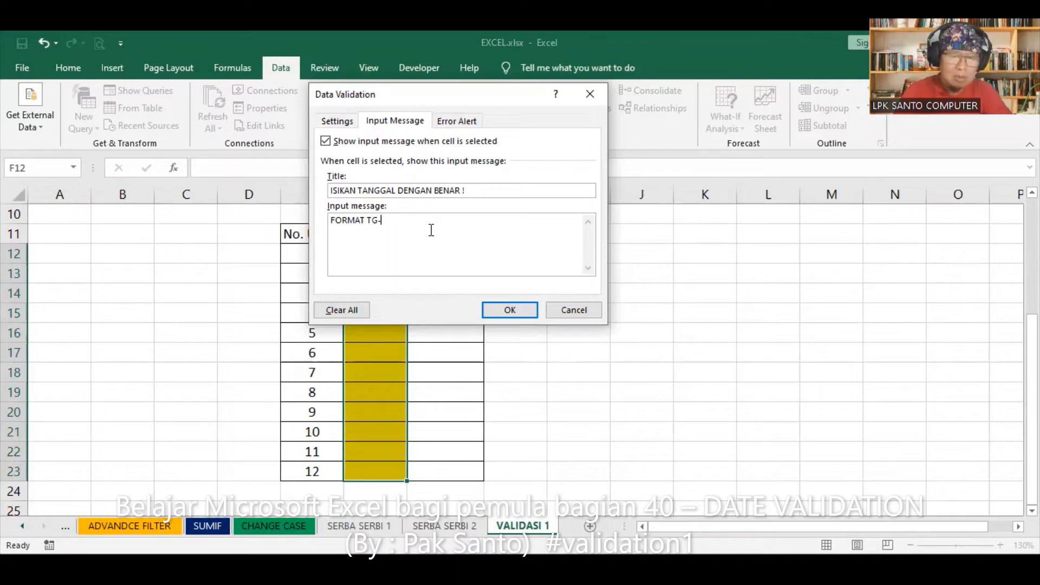
type("BL-TH")
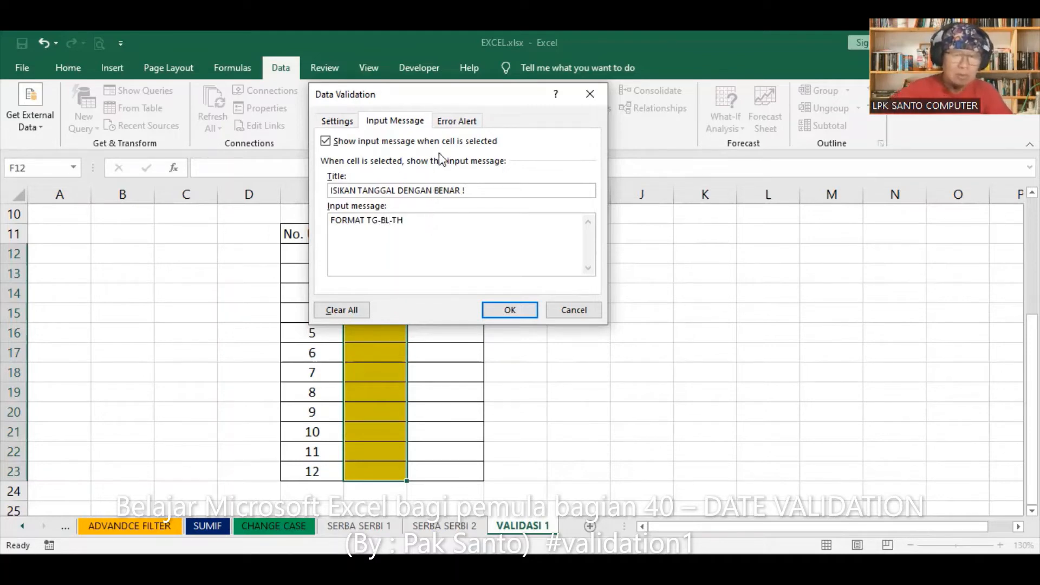
Step: Keep the validation rule's error alert style at Stop and title the alert "TANGGAL TIDAK SESUAI FORMAT !"
left_click(457, 122)
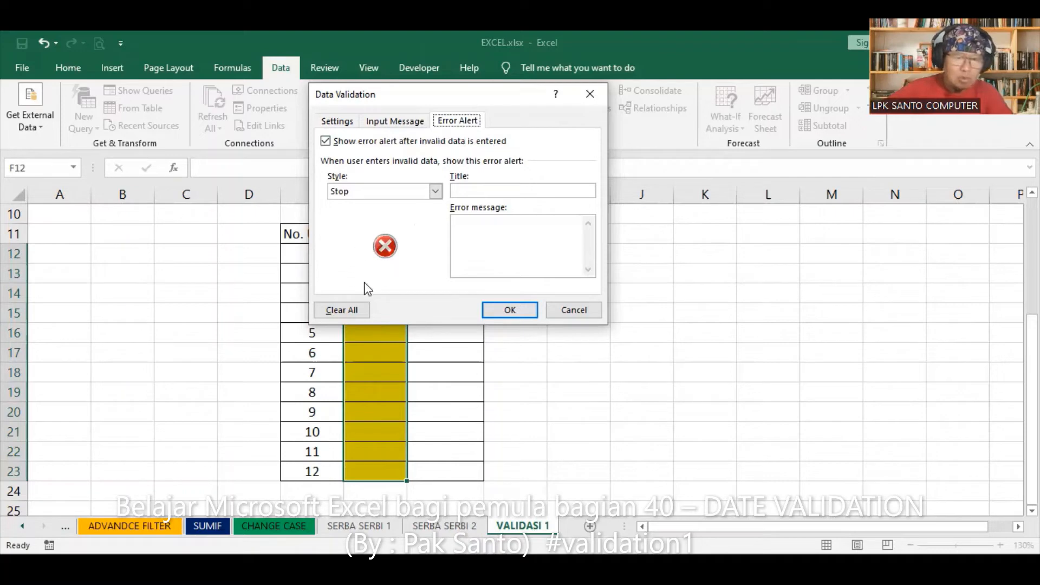
left_click(436, 192)
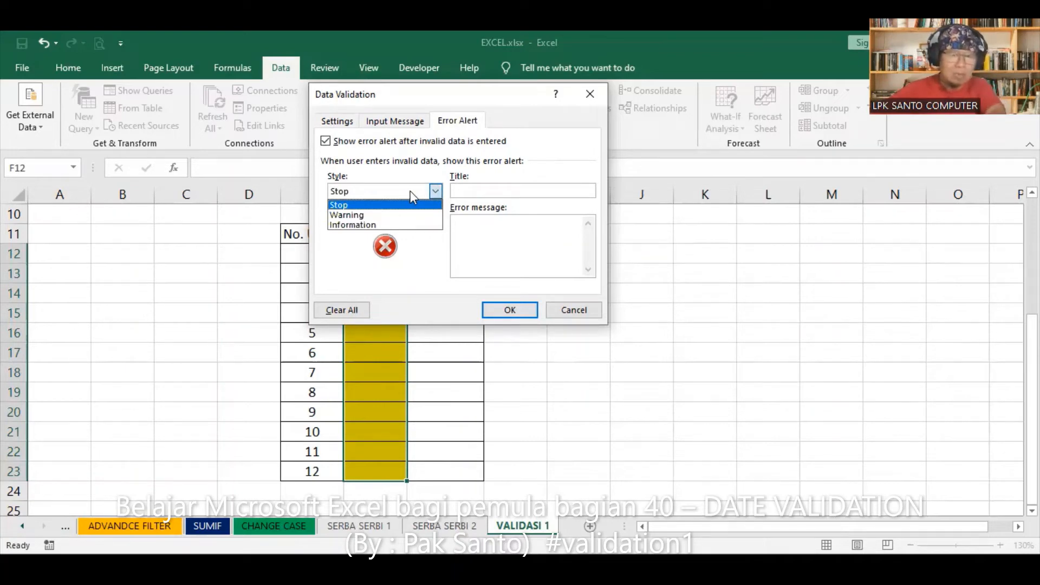
left_click(411, 191)
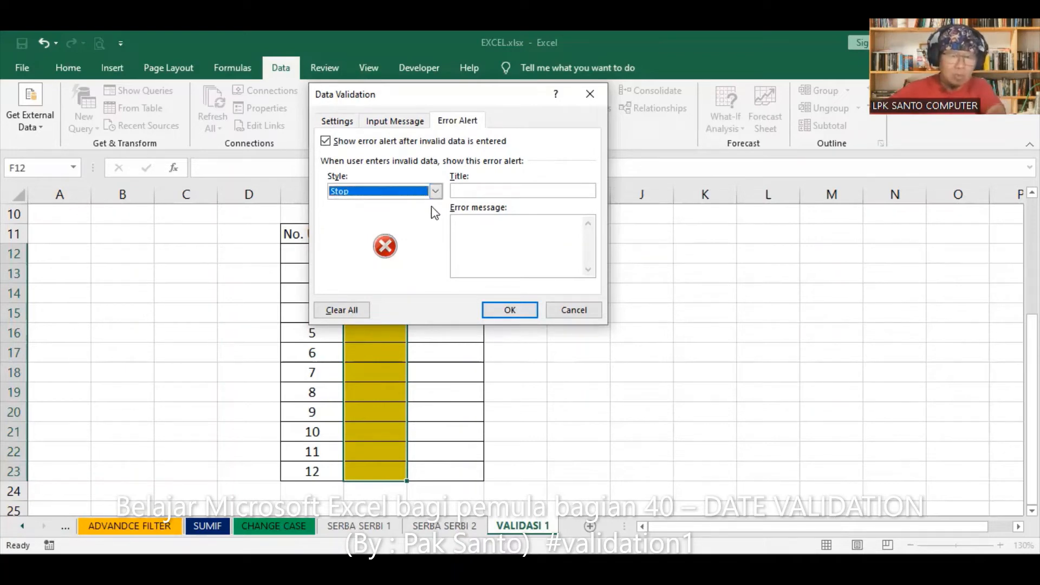
left_click(478, 192)
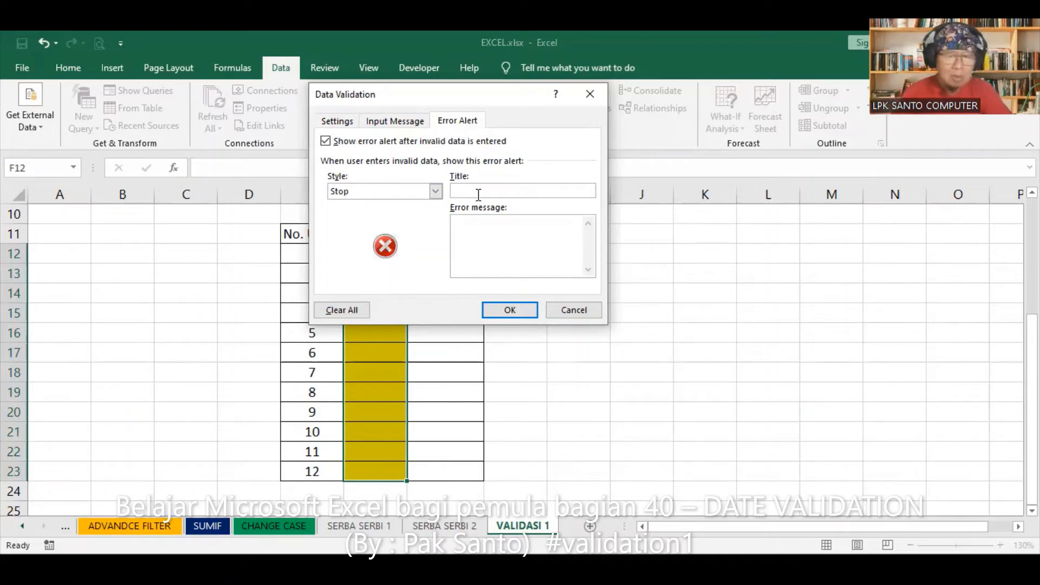
type("TAN")
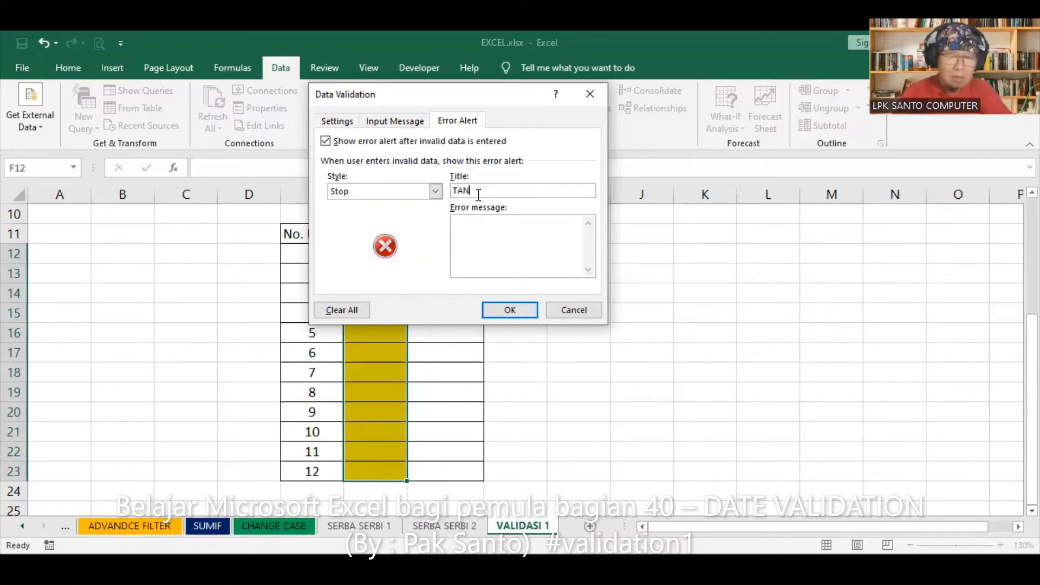
type("GGAL TIDAK SESUAI FORMAT")
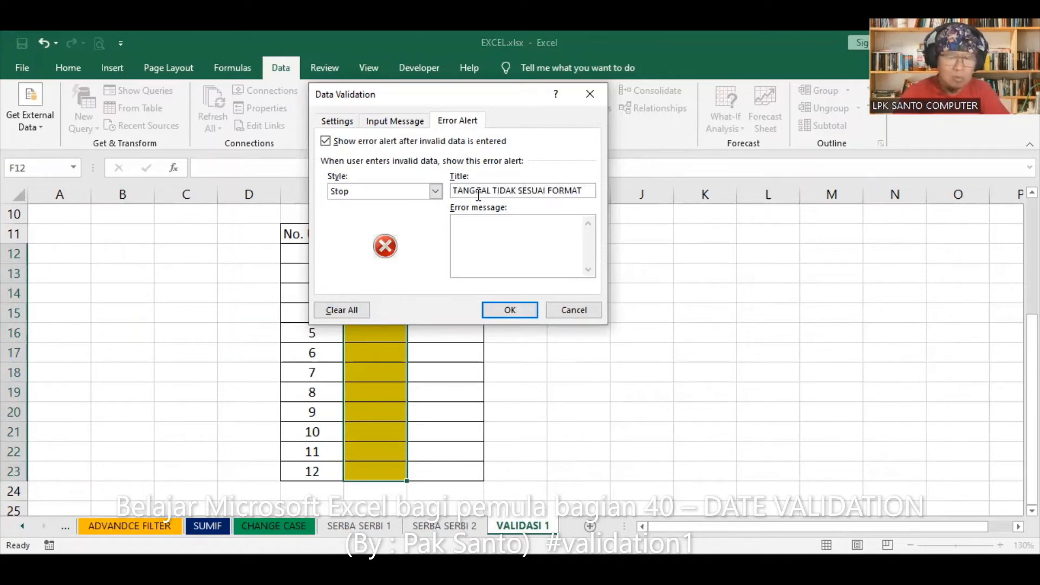
type(" !")
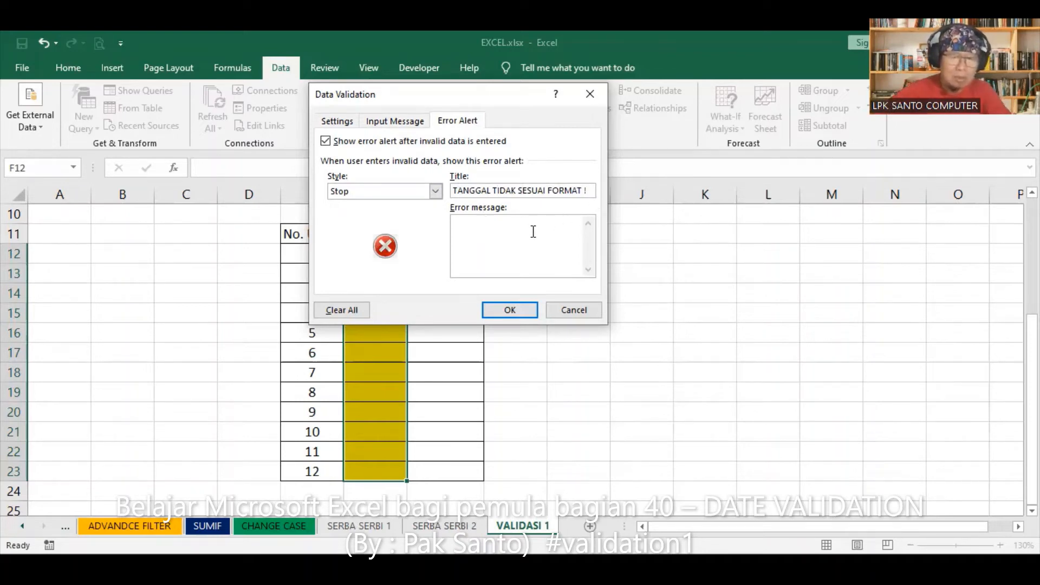
Step: Copy the alert title "TANGGAL TIDAK SESUAI FORMAT !" into the error message and apply the validation rule to F12:F23
left_click_drag(594, 191, 347, 182)
key("ctrl+c")
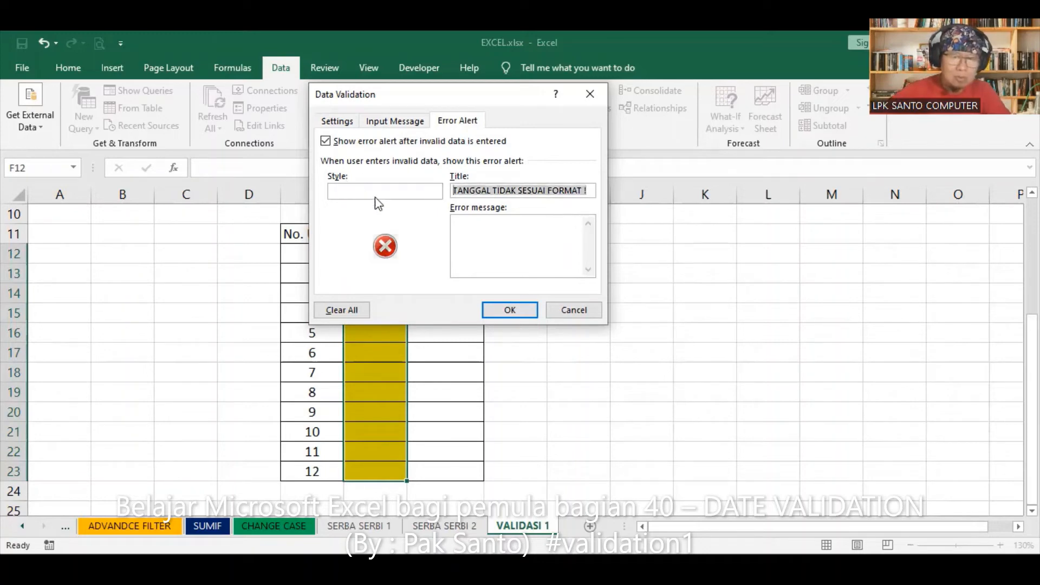
left_click(494, 235)
key("ctrl+v")
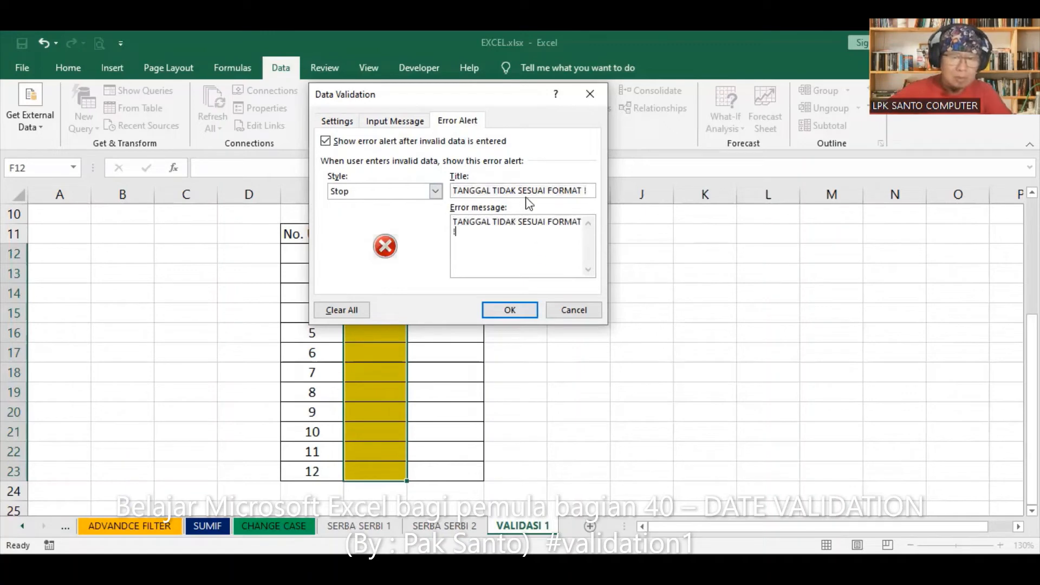
left_click(510, 311)
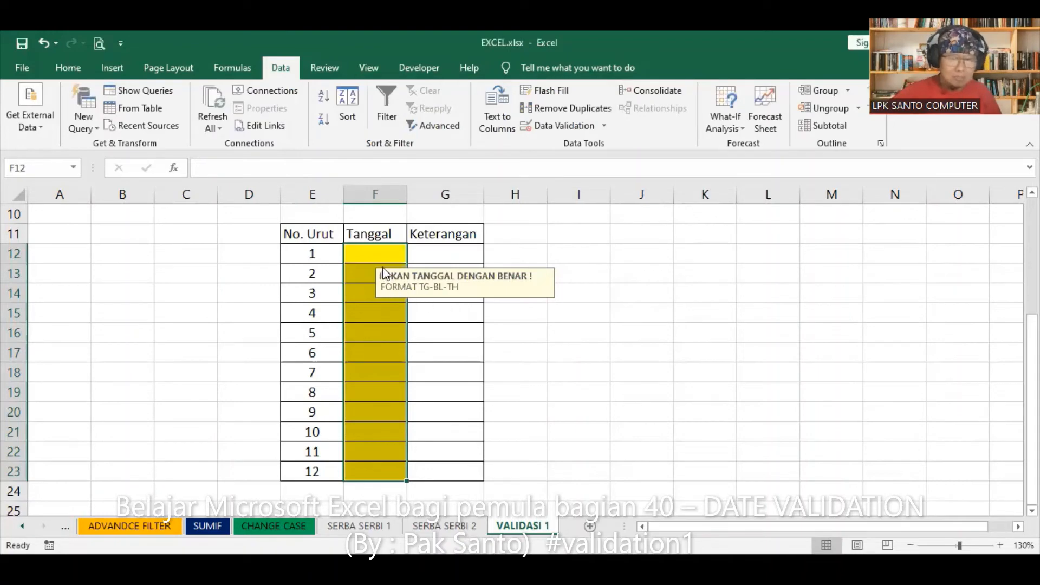
left_click(625, 260)
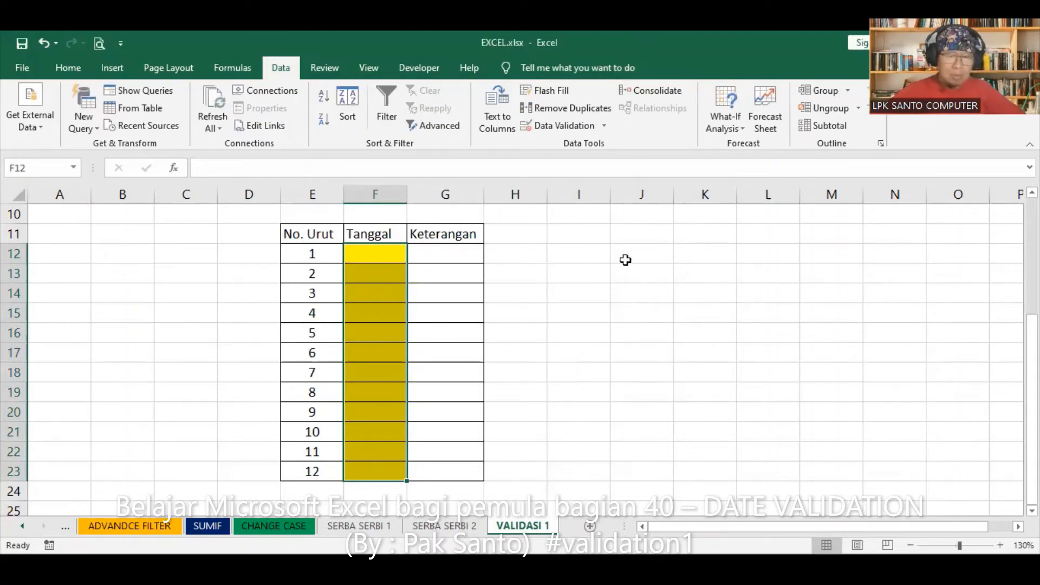